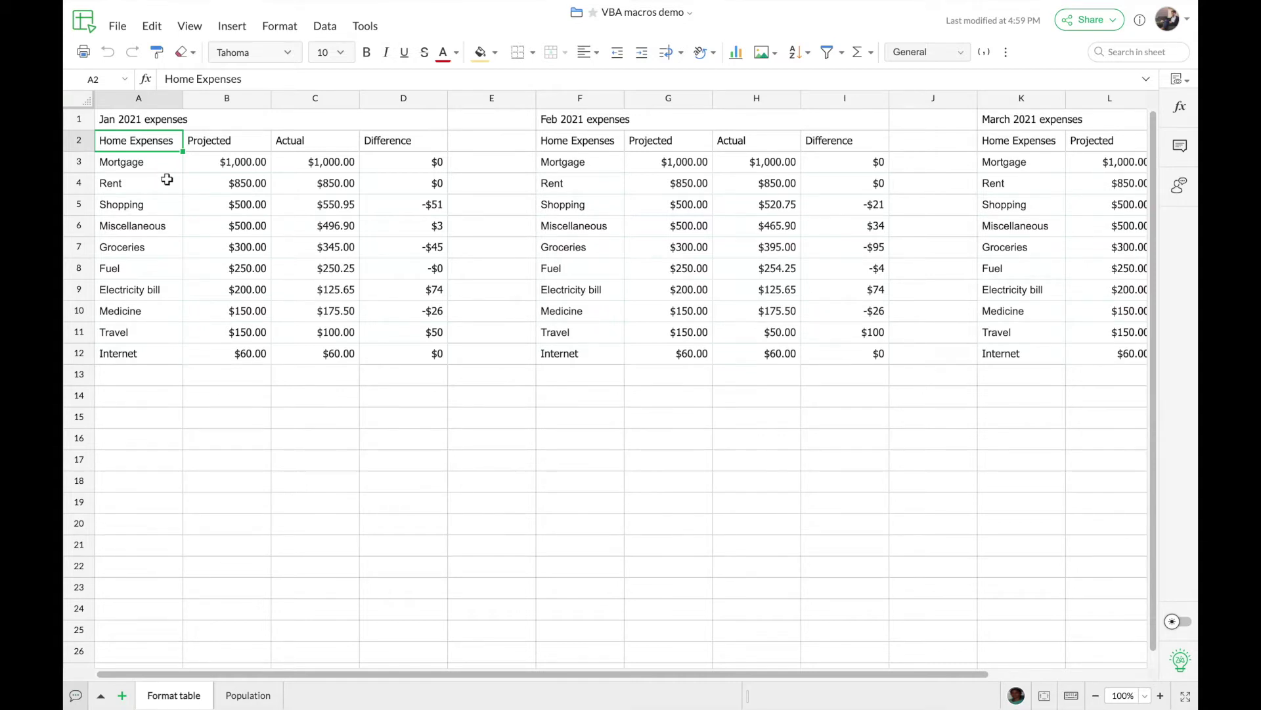
Start recording a macro named Format_ab with the Jan 2021 expenses heading cell selected
left_click(167, 119)
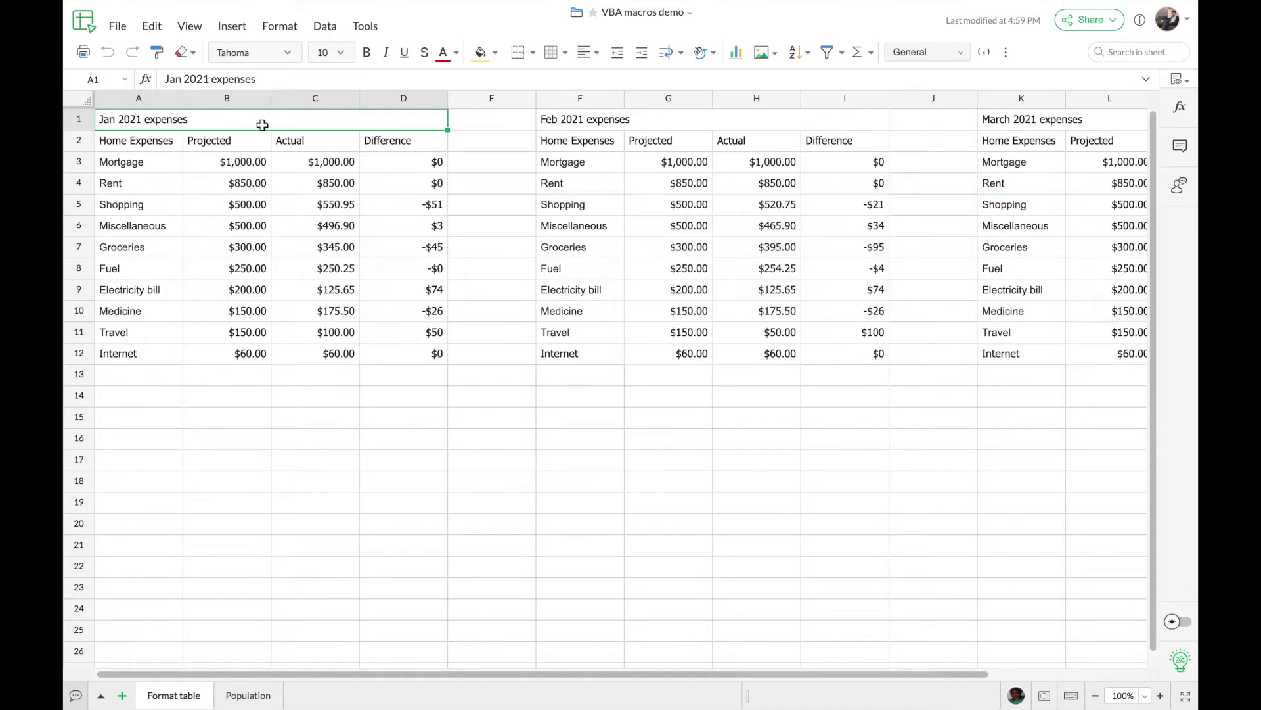
left_click(366, 27)
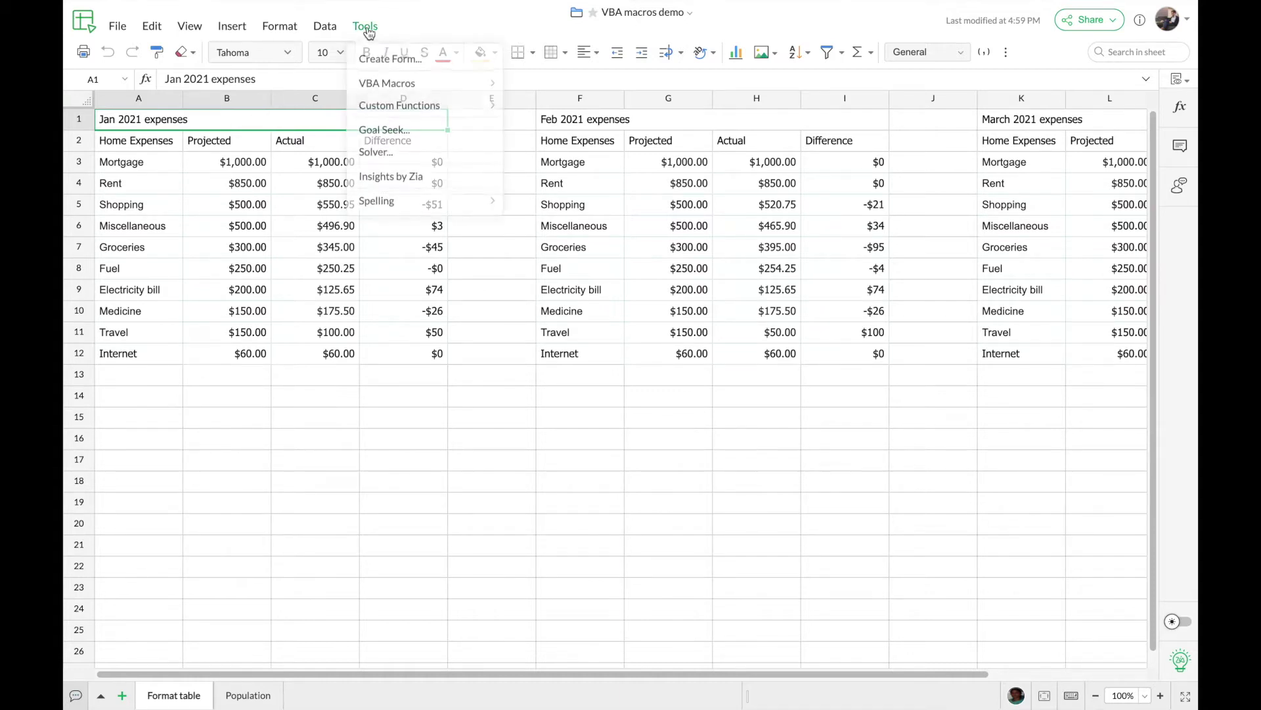
mouse_move(370, 83)
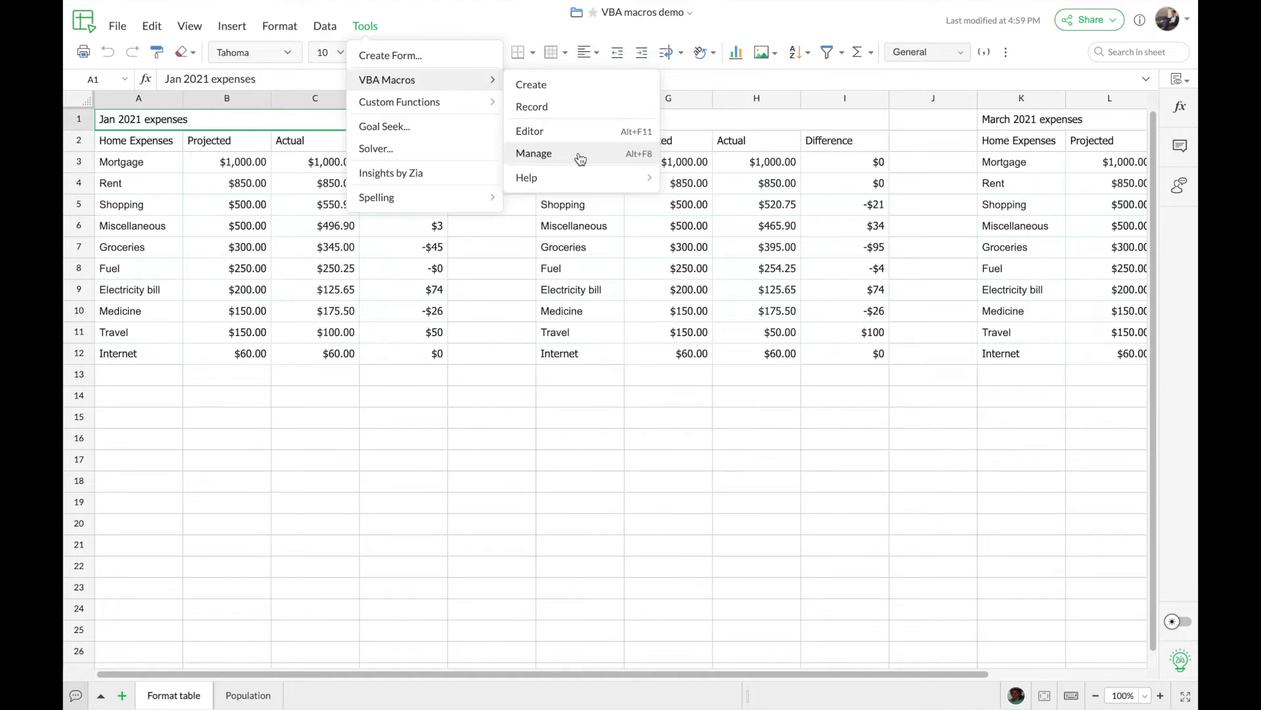
mouse_move(588, 179)
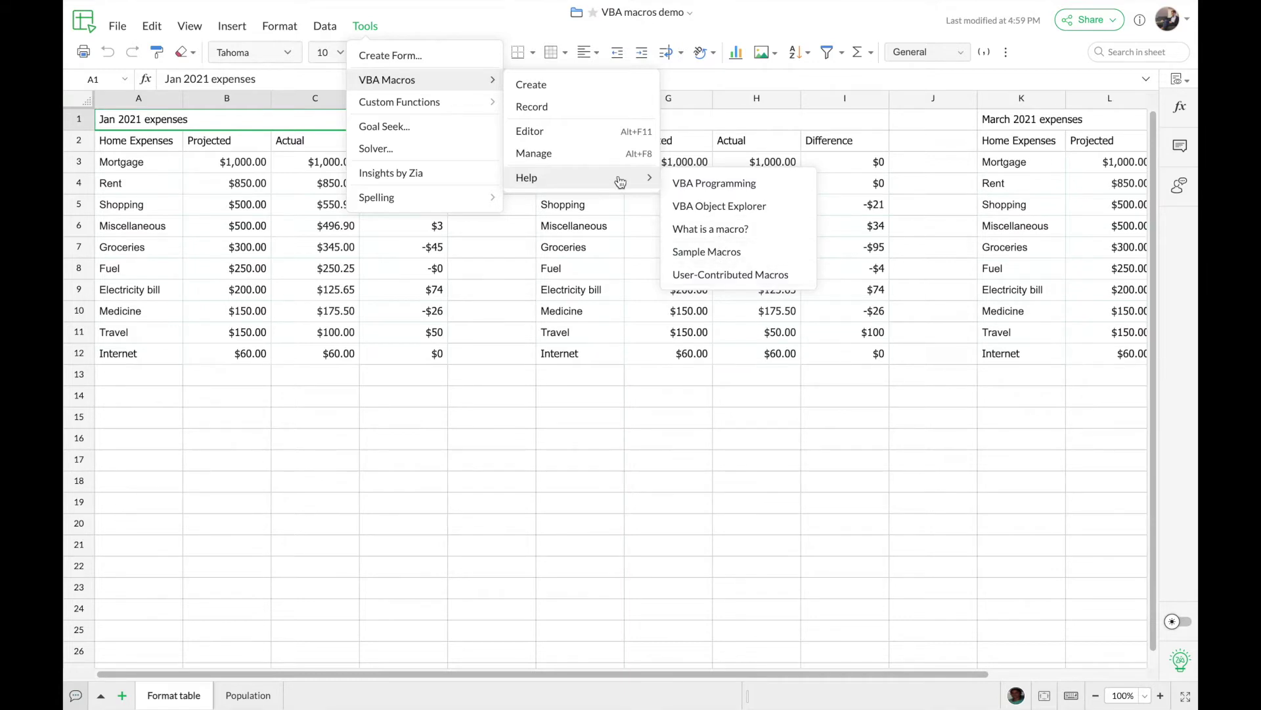
left_click(556, 107)
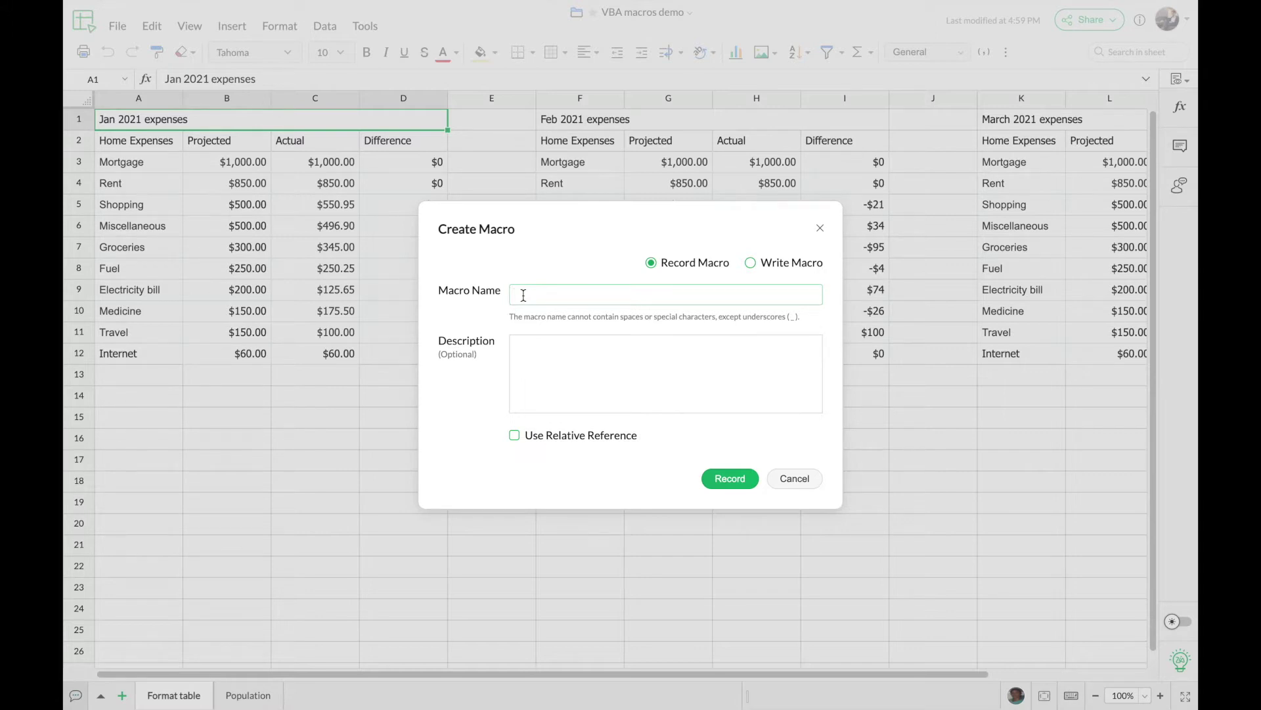
type("Format_ab")
left_click(730, 478)
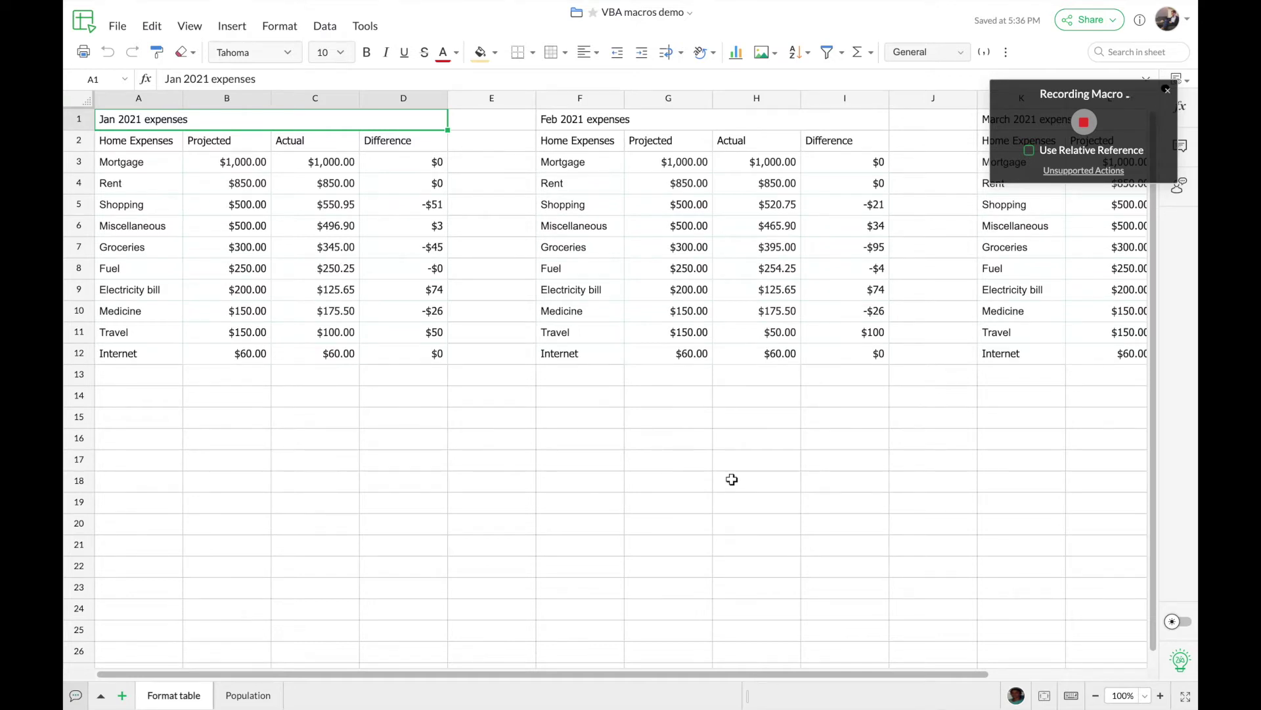
Format the January table's header rows A1:D2 as bold, center-aligned text with the 80% lighter blue fill (#d6eaf8)
left_click(388, 141, "shift")
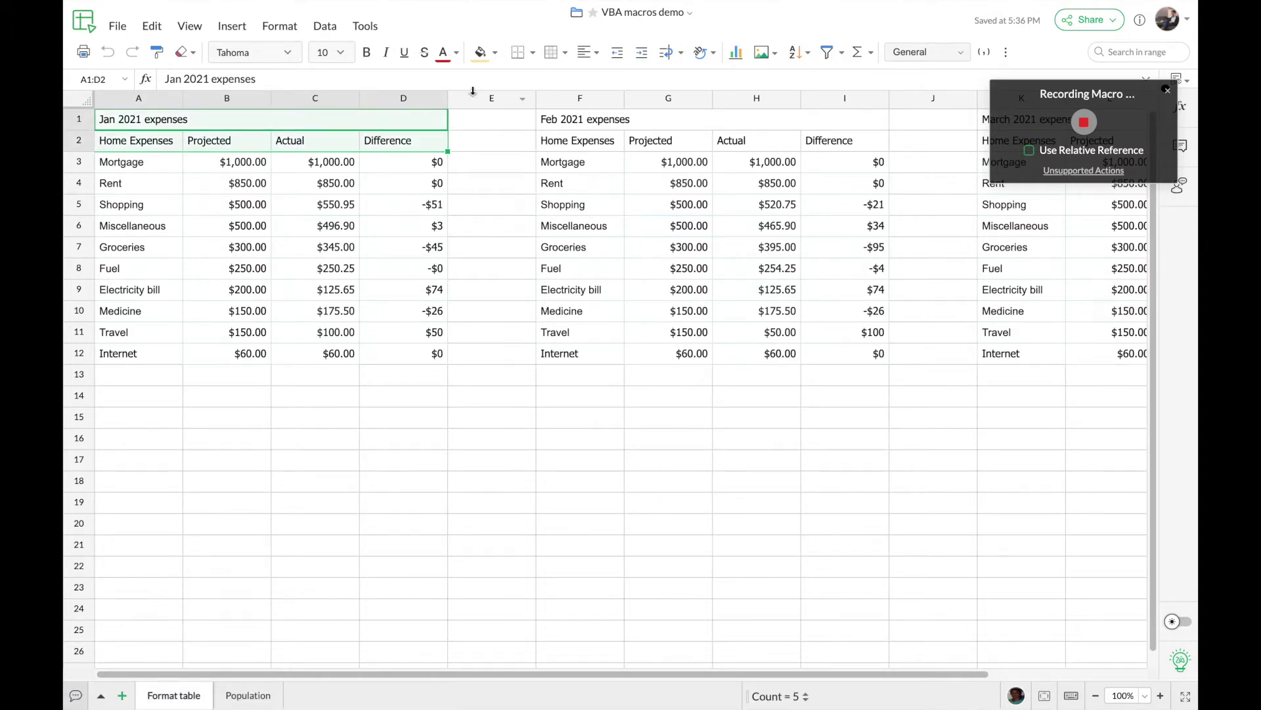
key("ctrl+b")
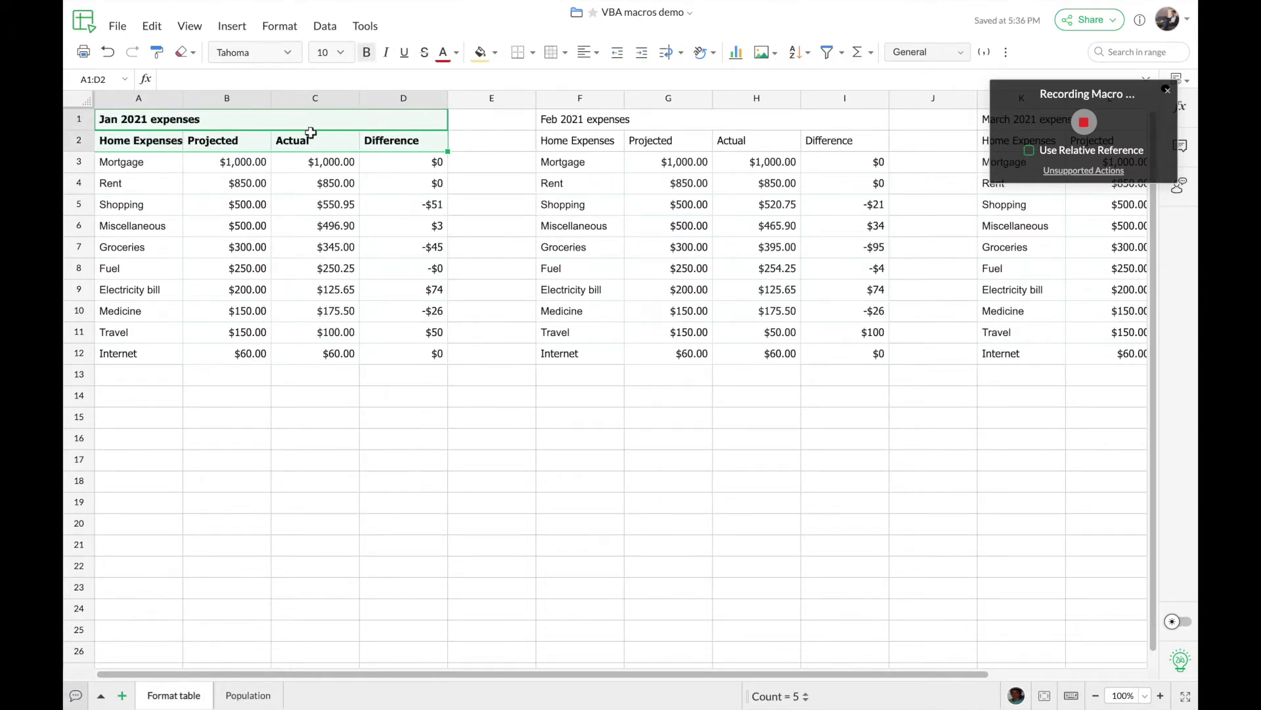
left_click(495, 53)
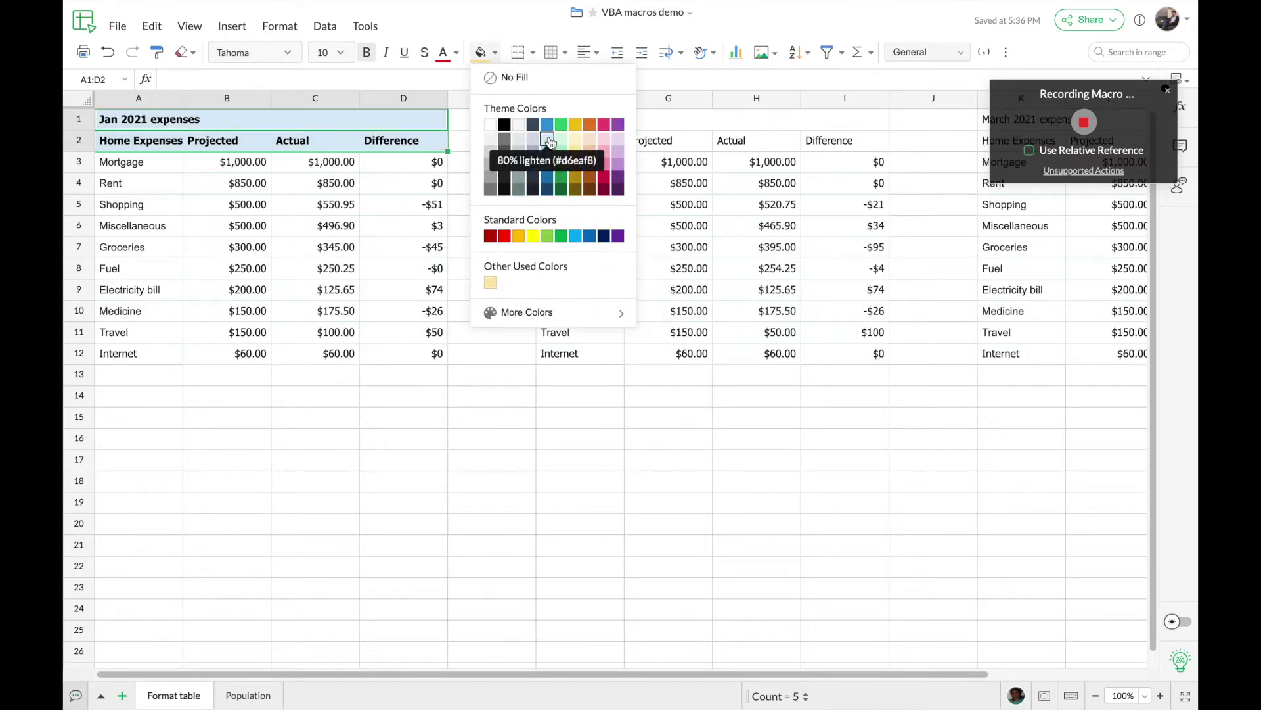
left_click(549, 141)
left_click(597, 54)
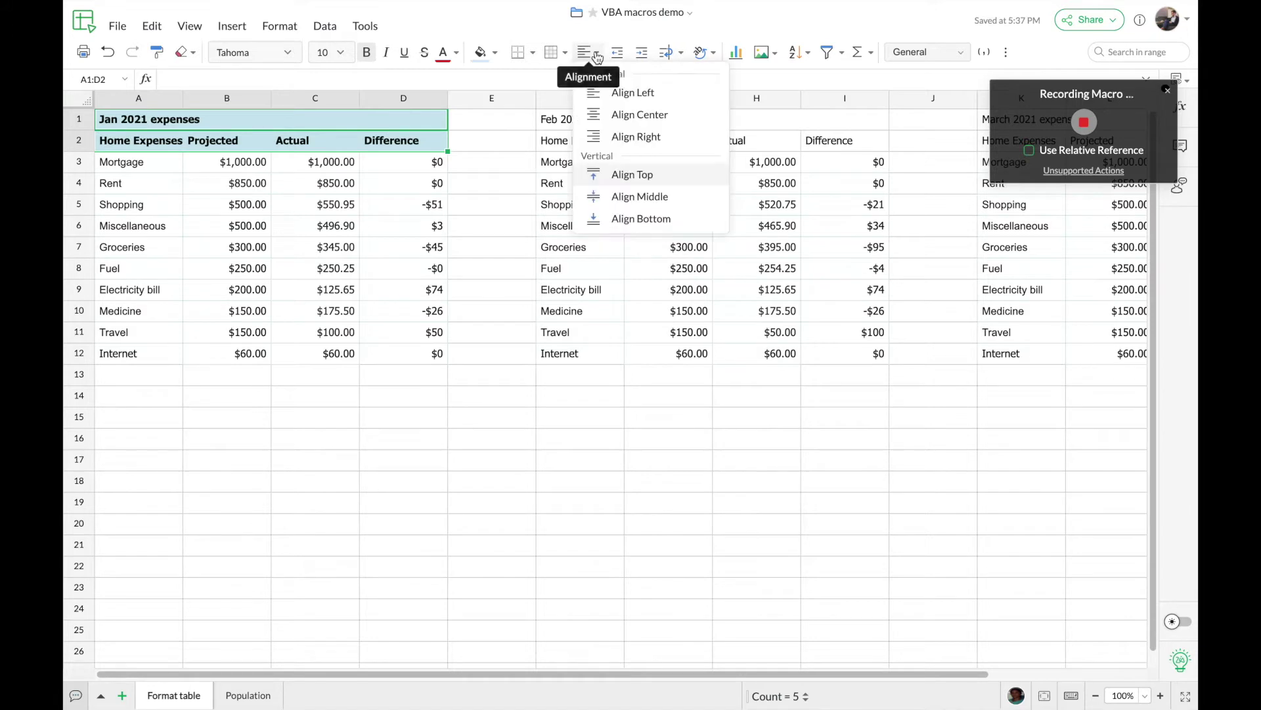
left_click(616, 115)
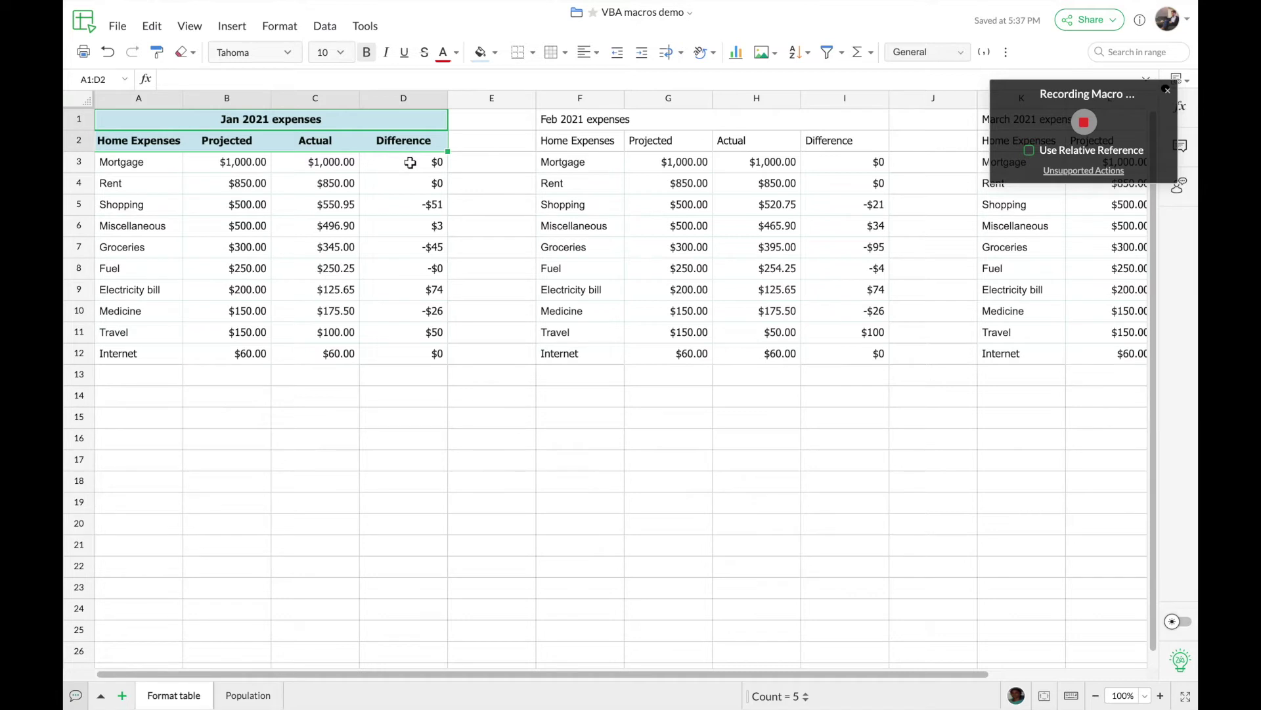
Apply the red -1234 negative currency format to January's Difference values in D3:D12, and stop the macro recording
left_click(410, 162)
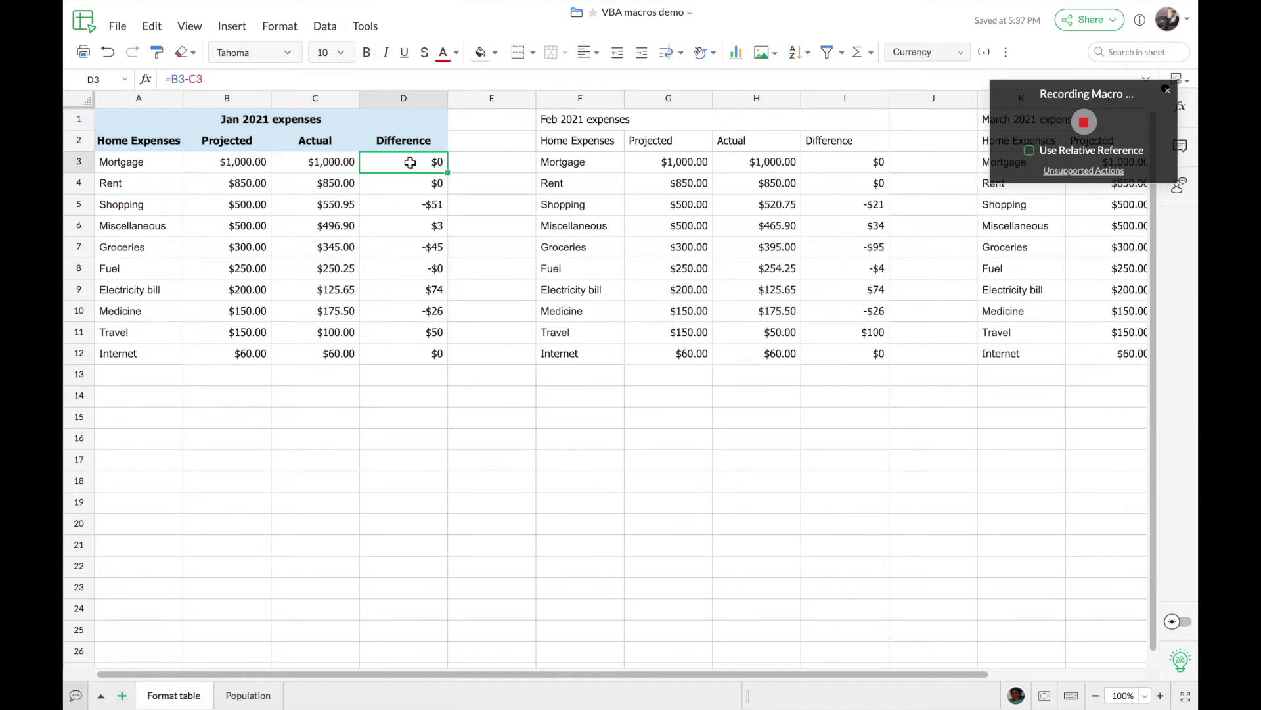
key("ctrl+shift+Down")
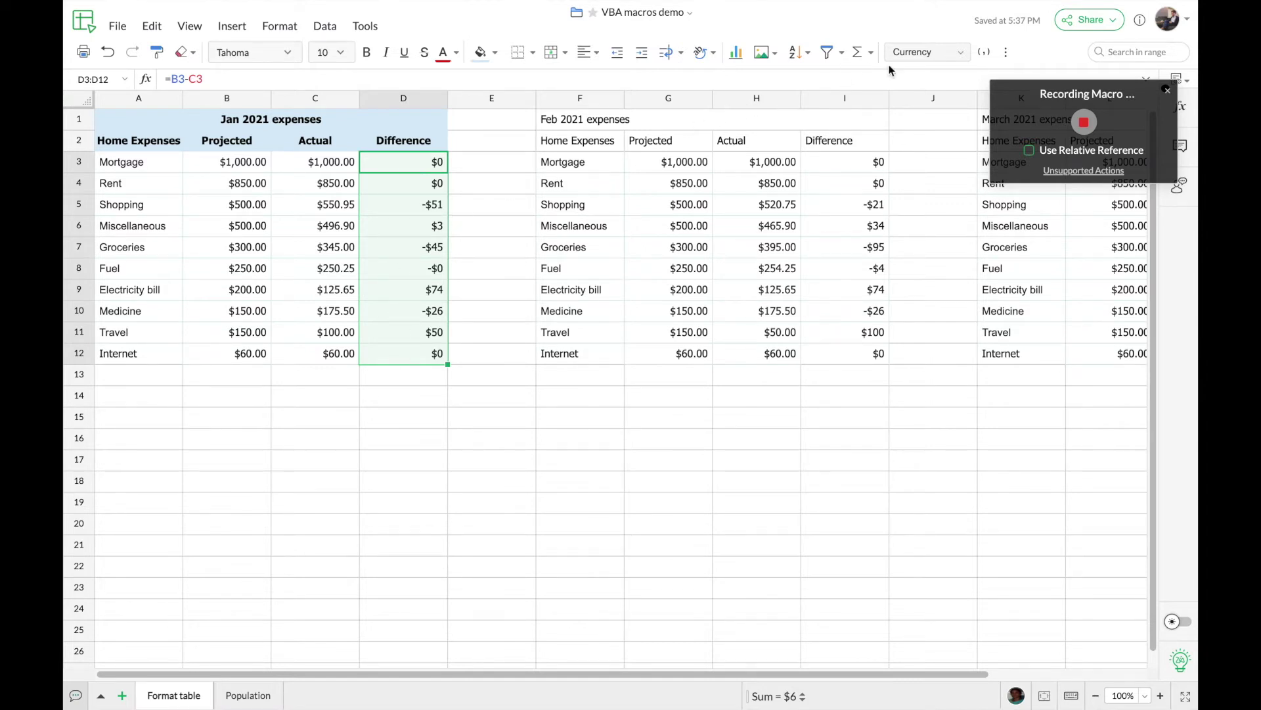
left_click(944, 59)
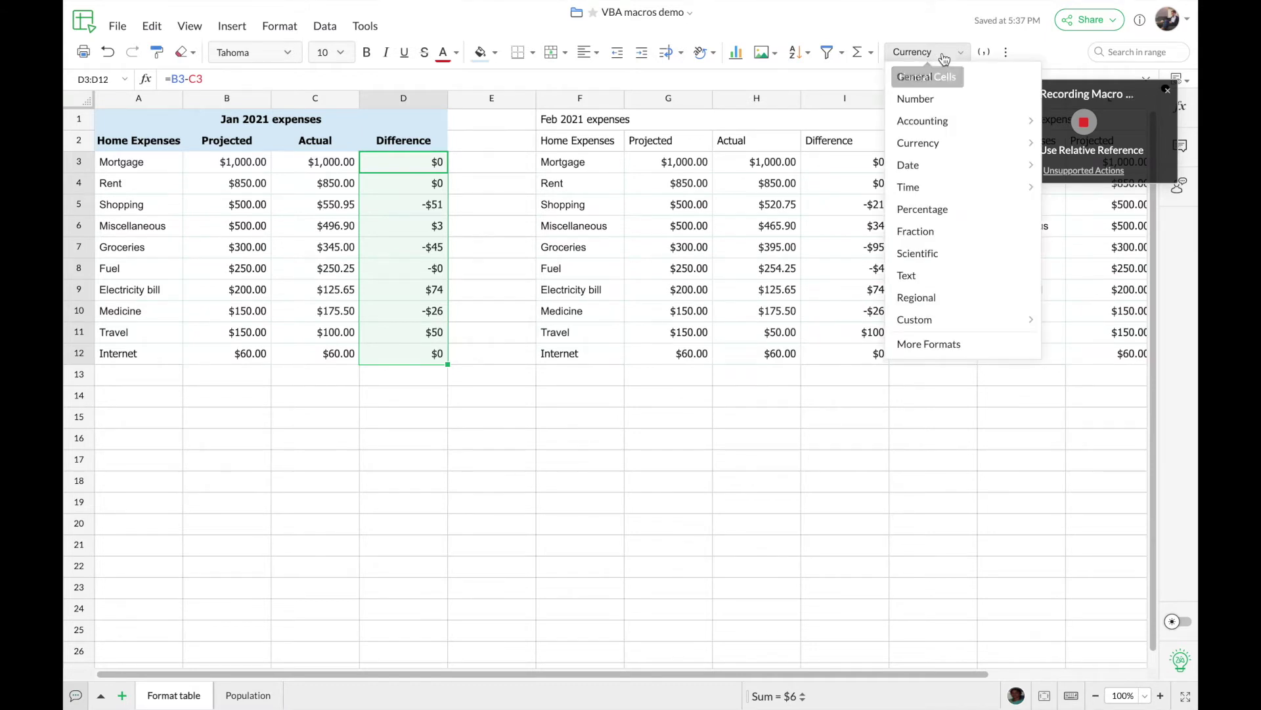
left_click(953, 346)
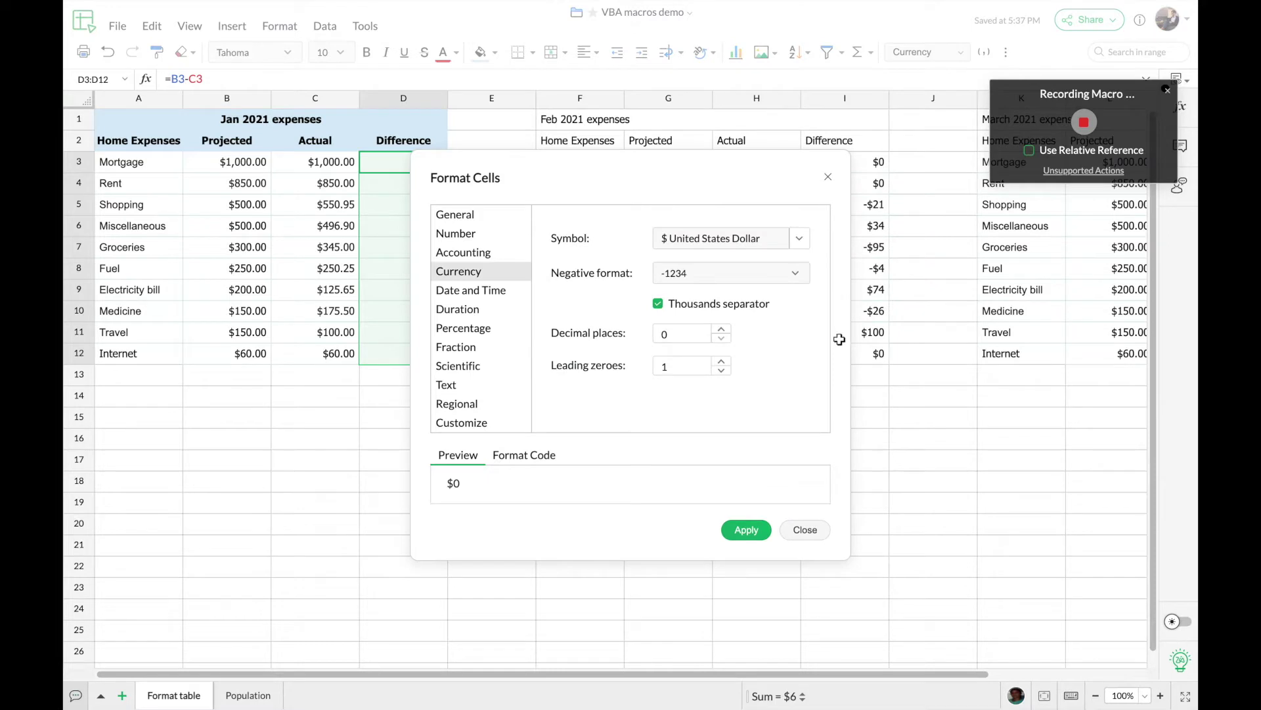
left_click(797, 275)
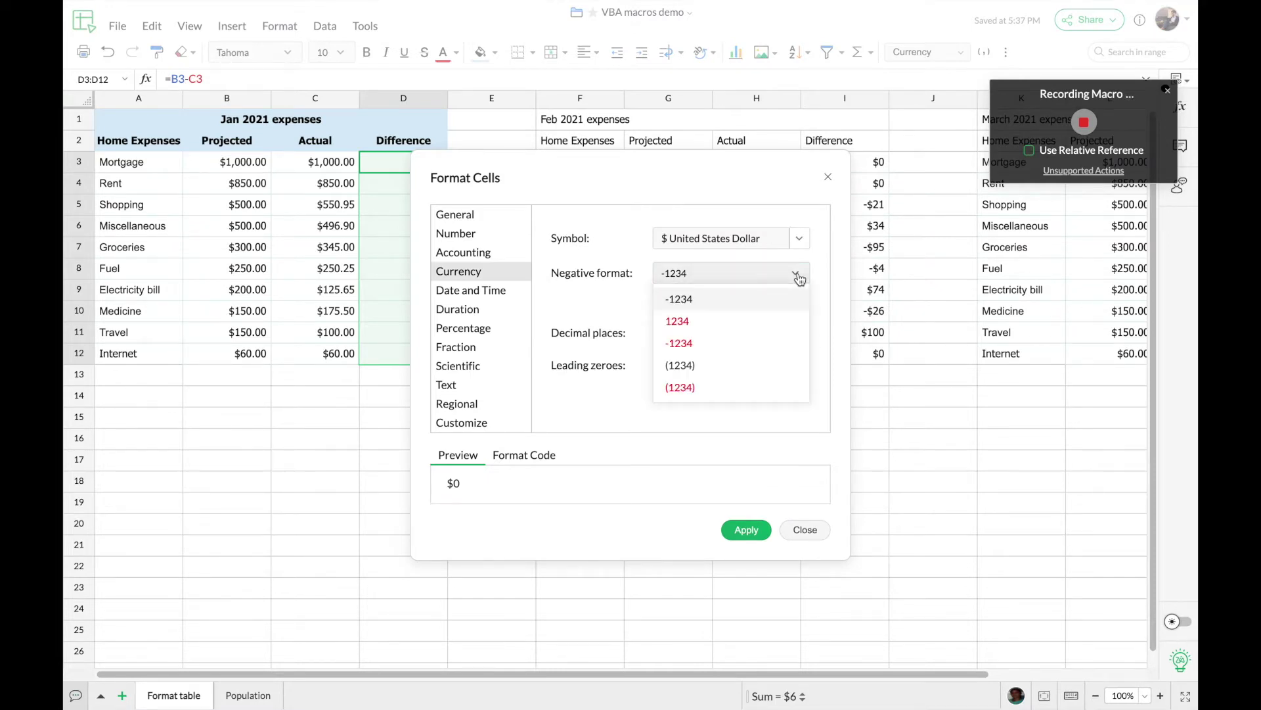
left_click(736, 352)
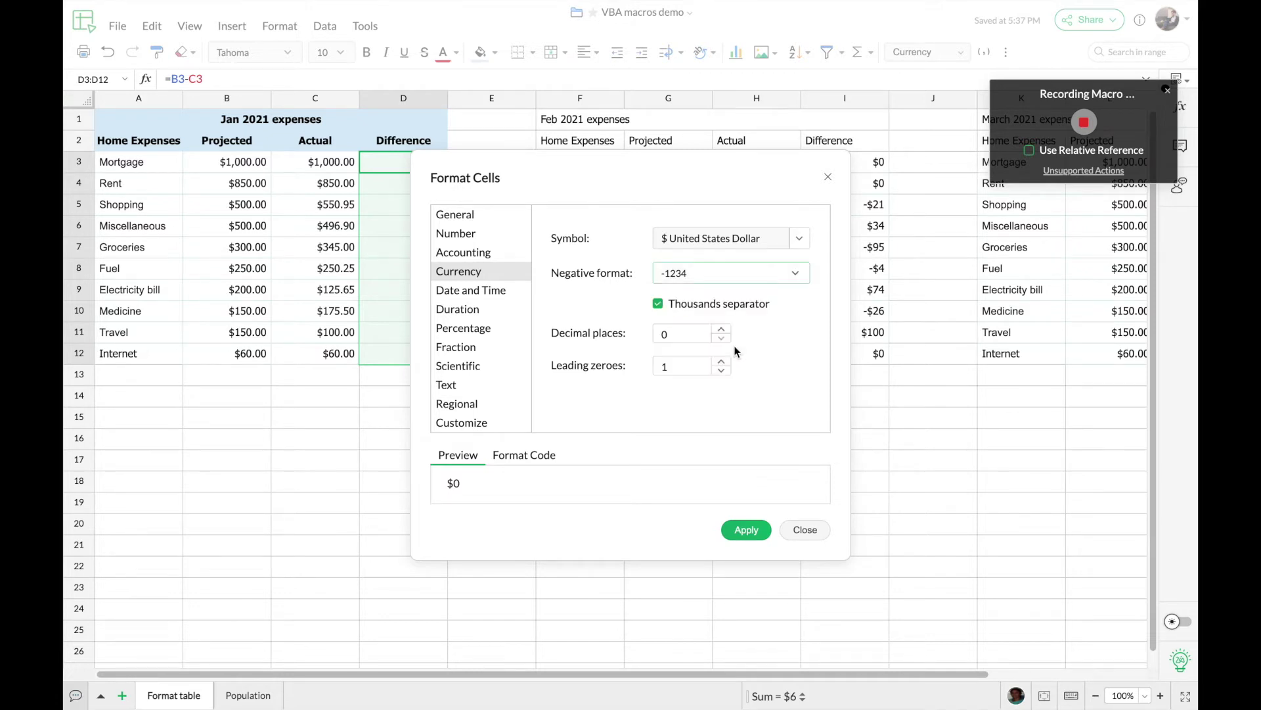
left_click(743, 532)
left_click(431, 375)
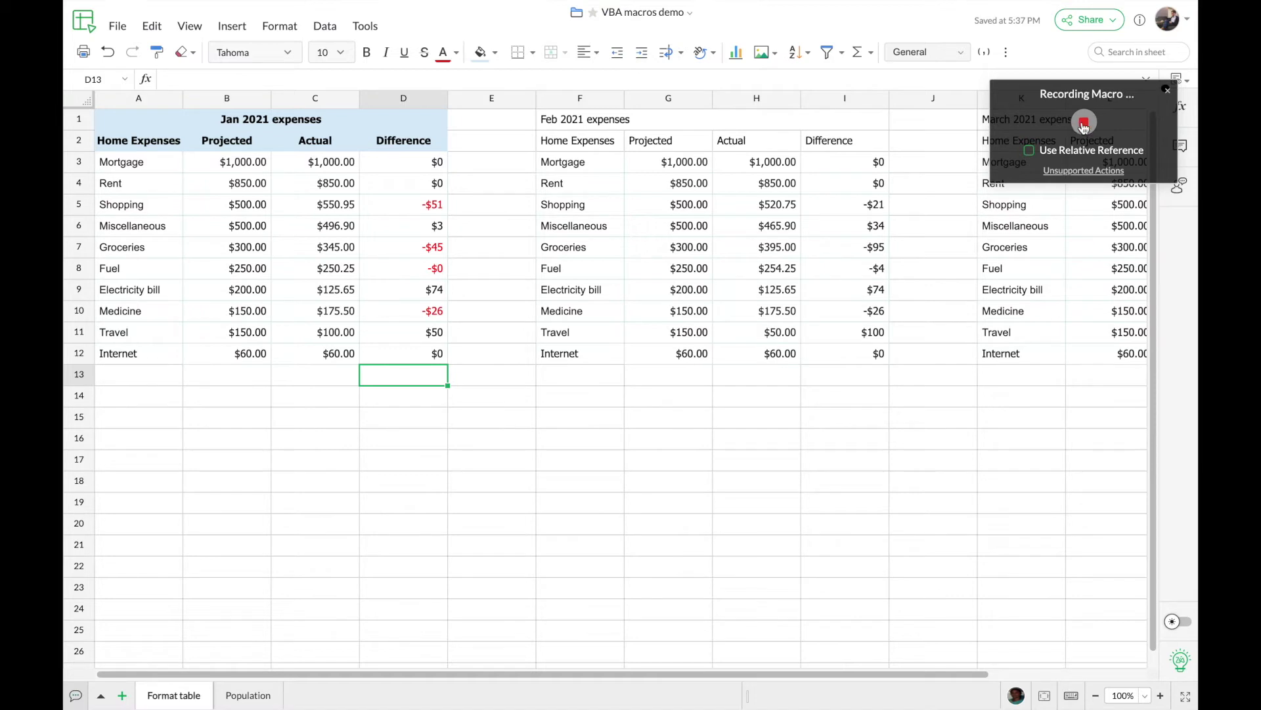
left_click(1085, 122)
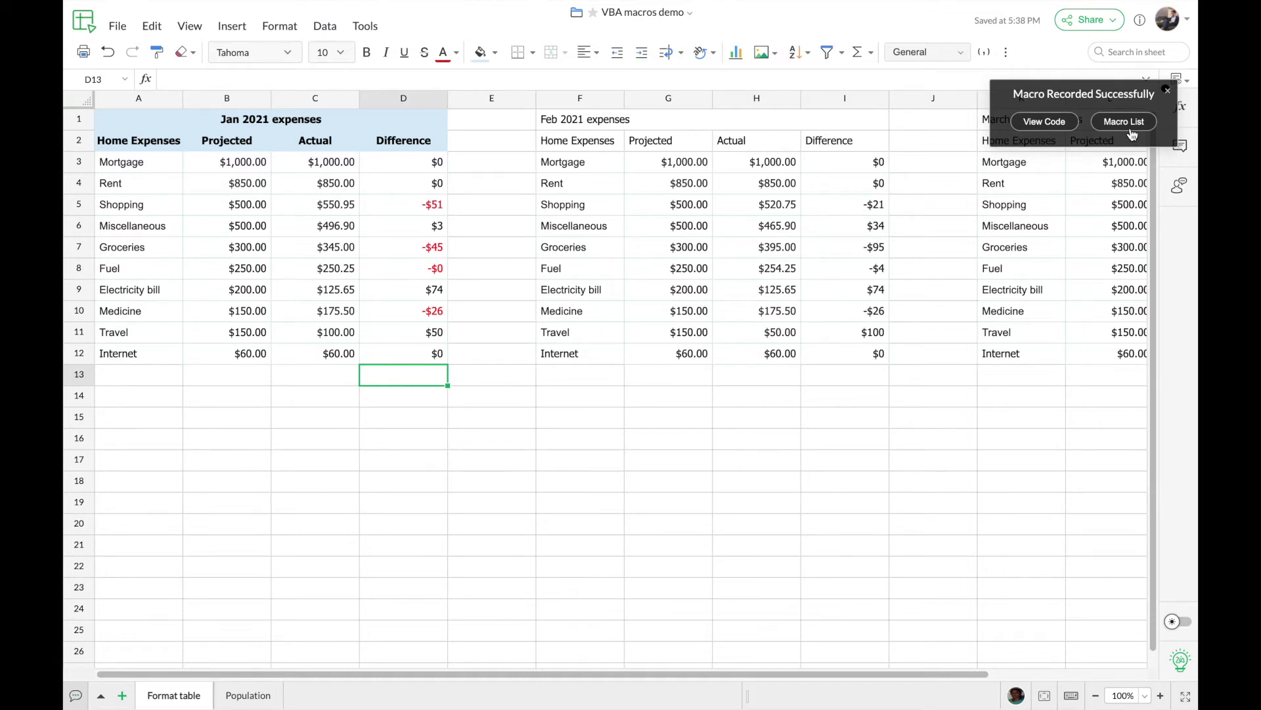
Examine the recorded Format_ab code in the VBA Editor, including its range selections and formatting lines, and close the editor
left_click(1046, 124)
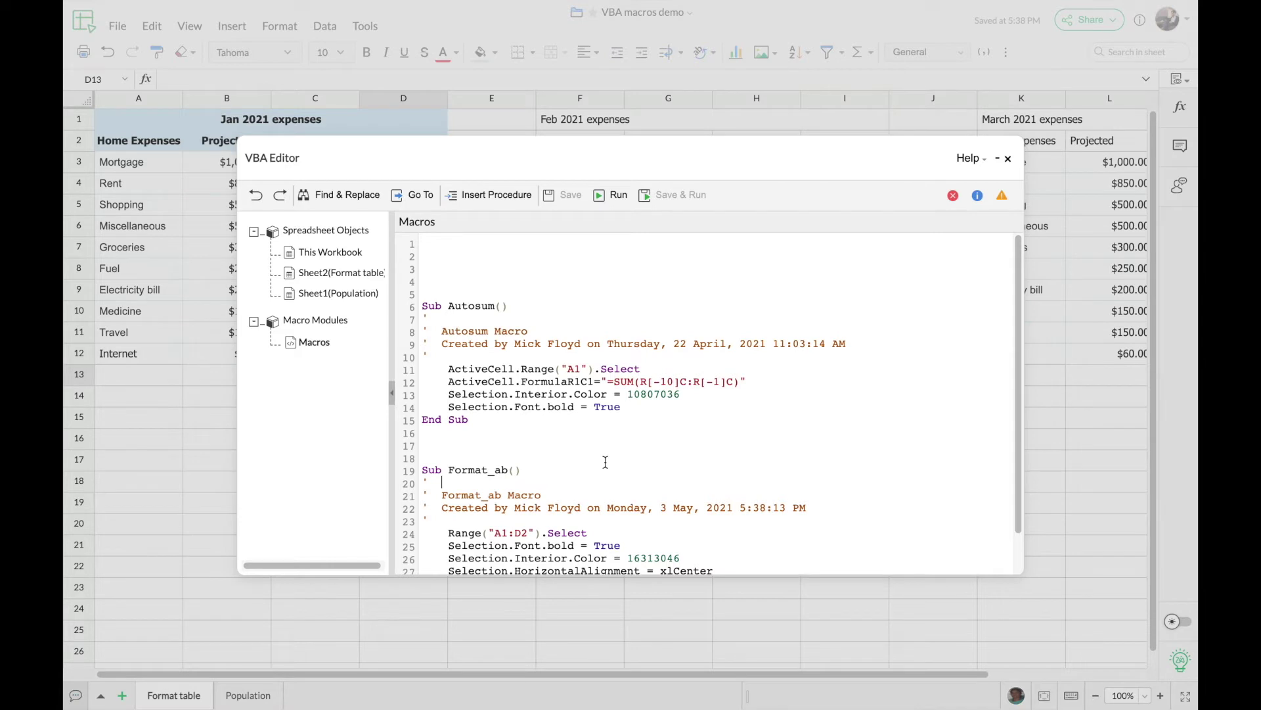
scroll(605, 463, "down", 2)
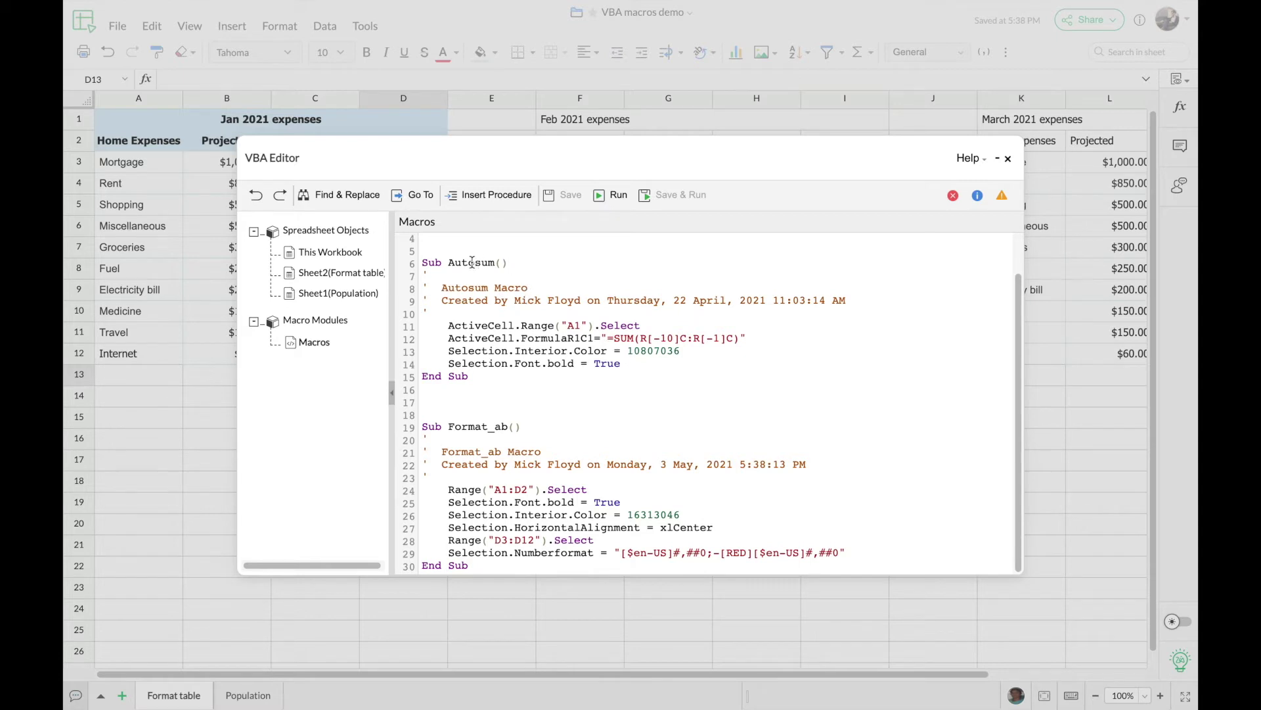
triple_click(470, 427)
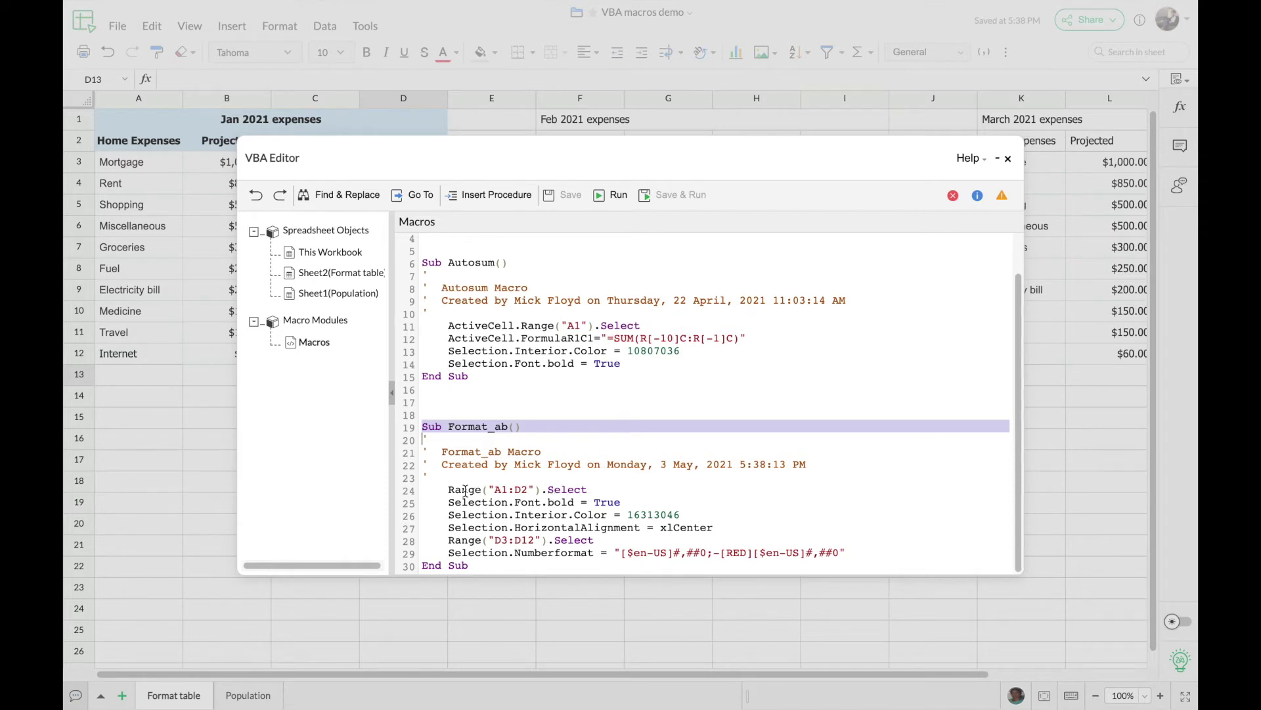
left_click(479, 490)
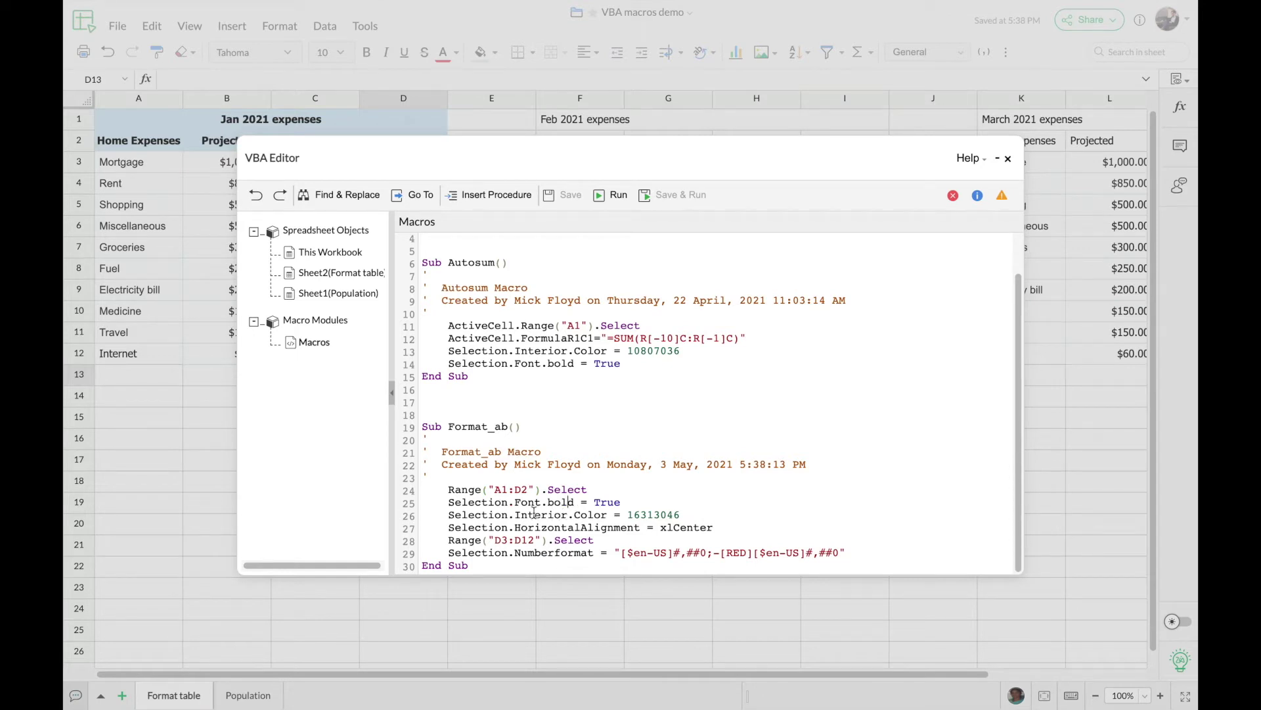
left_click(607, 527)
left_click(573, 540)
left_click(560, 552)
left_click(1008, 159)
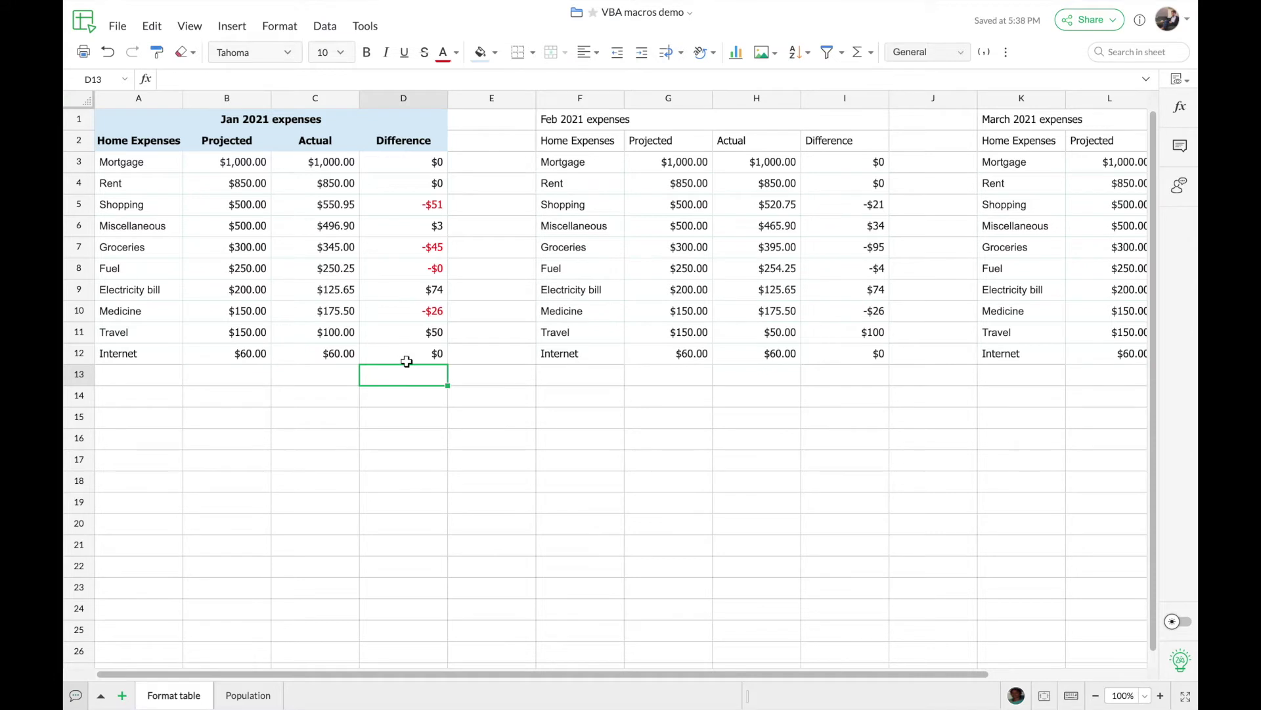
Run the Format_ab macro from the list of VBA macros to format the unformatted January expenses table
left_click(591, 418)
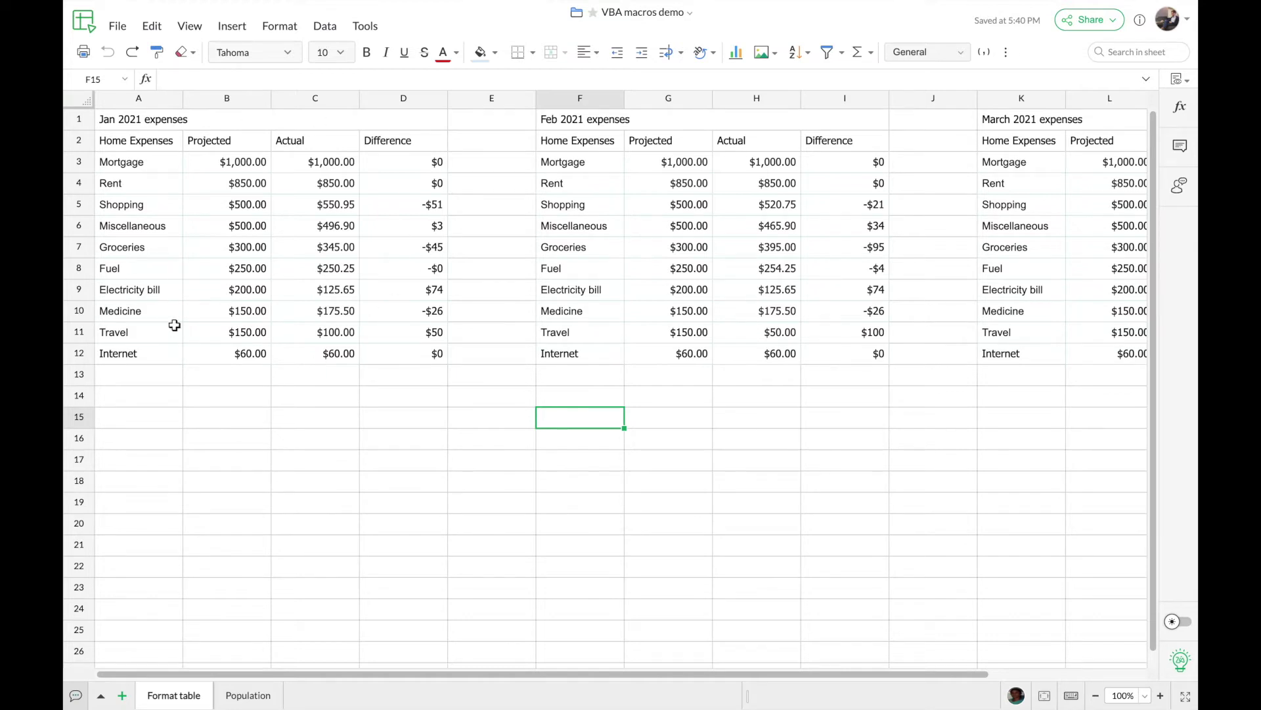
left_click(558, 442)
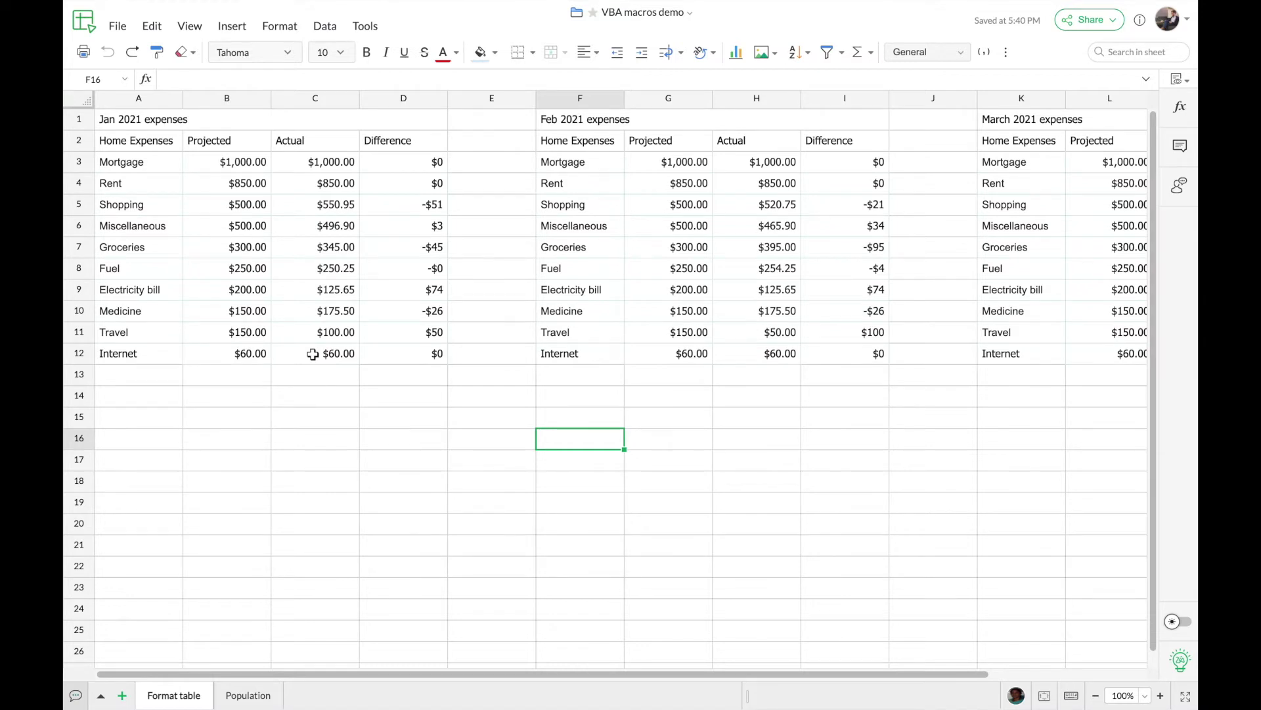
left_click(369, 27)
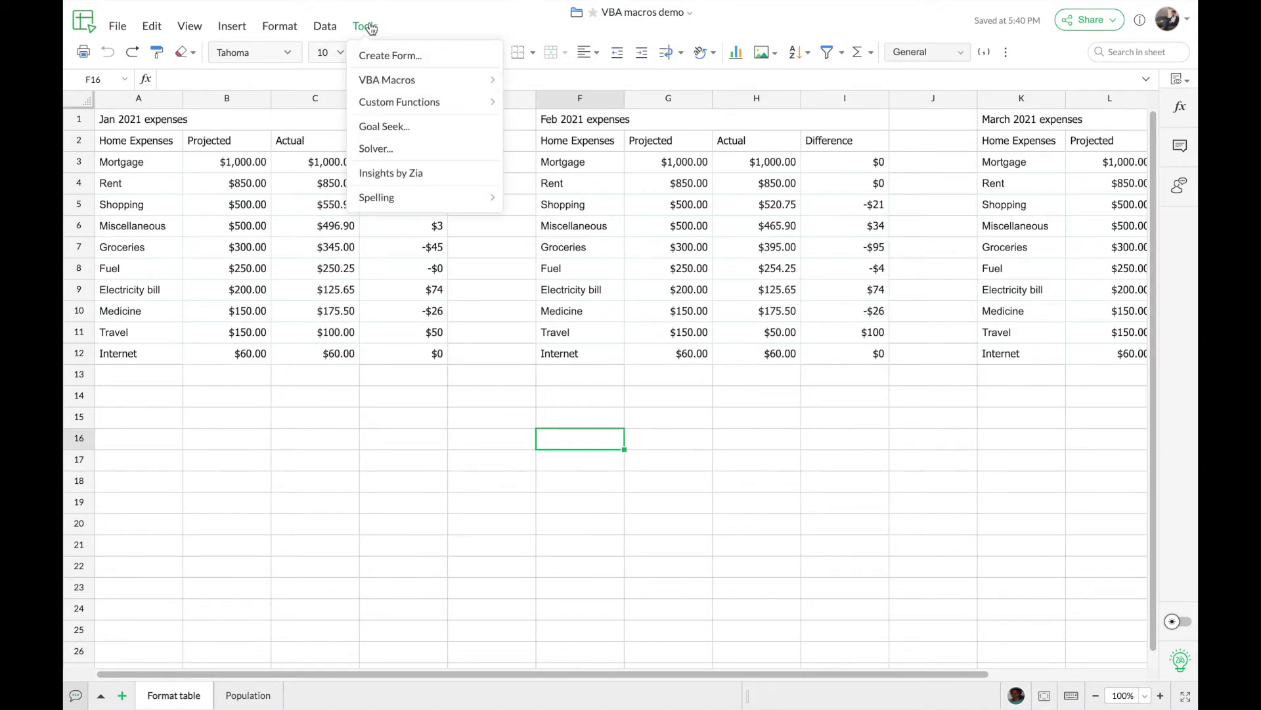
mouse_move(453, 89)
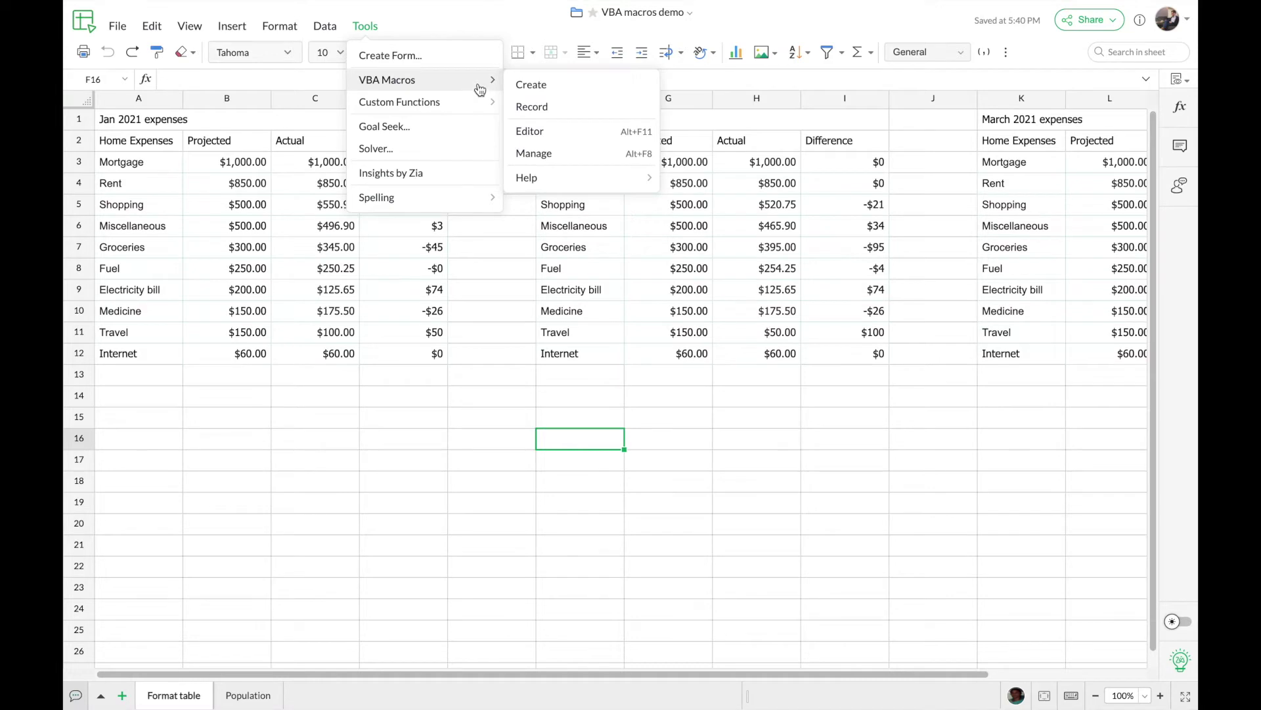
left_click(581, 154)
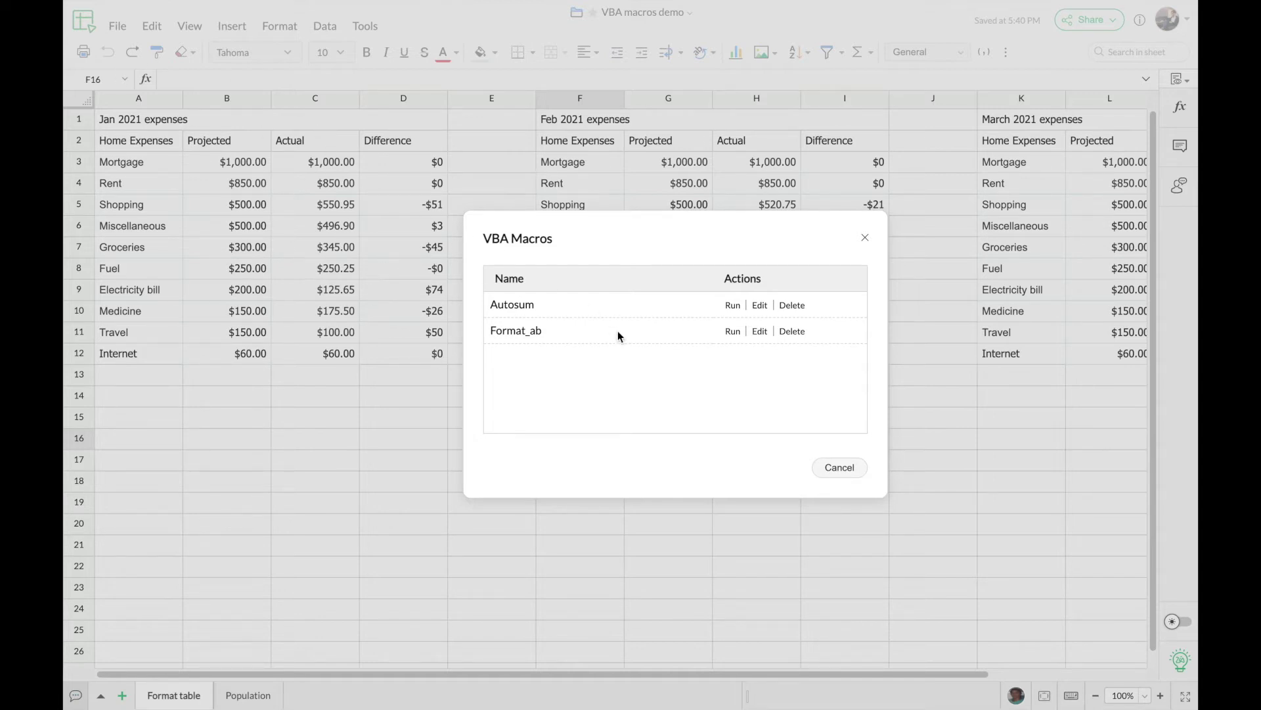
left_click(734, 337)
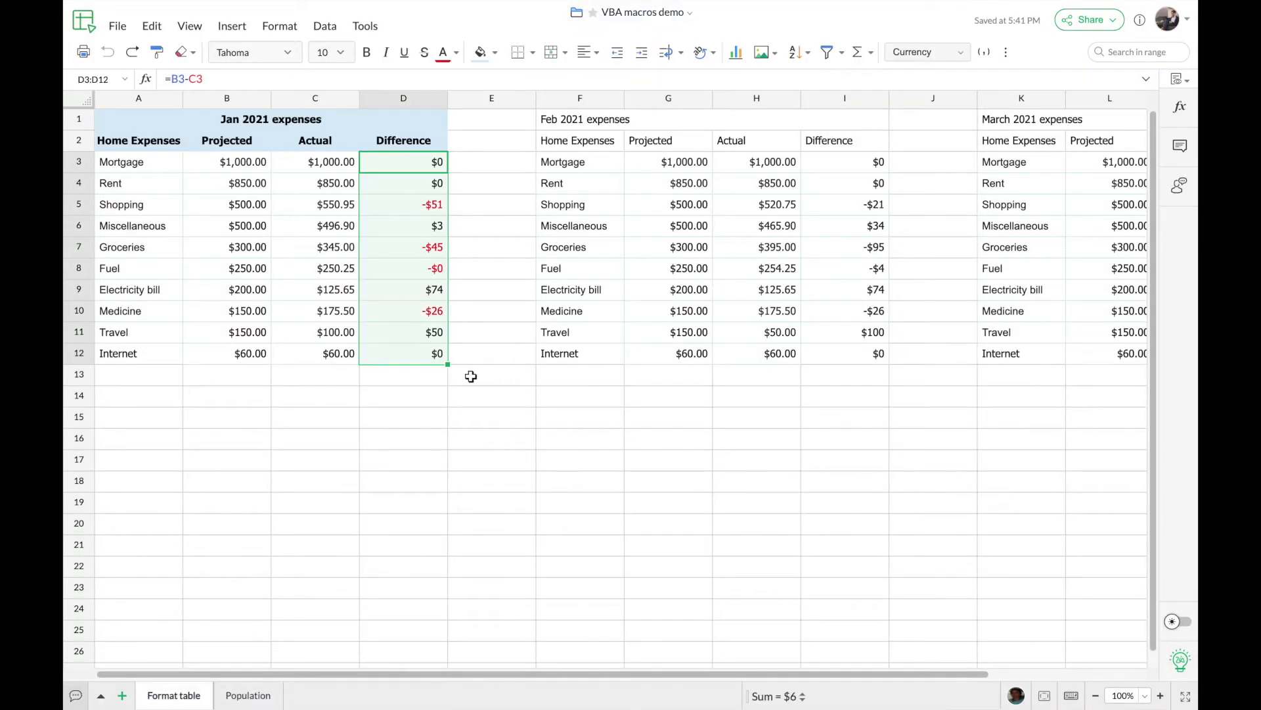
left_click(420, 377)
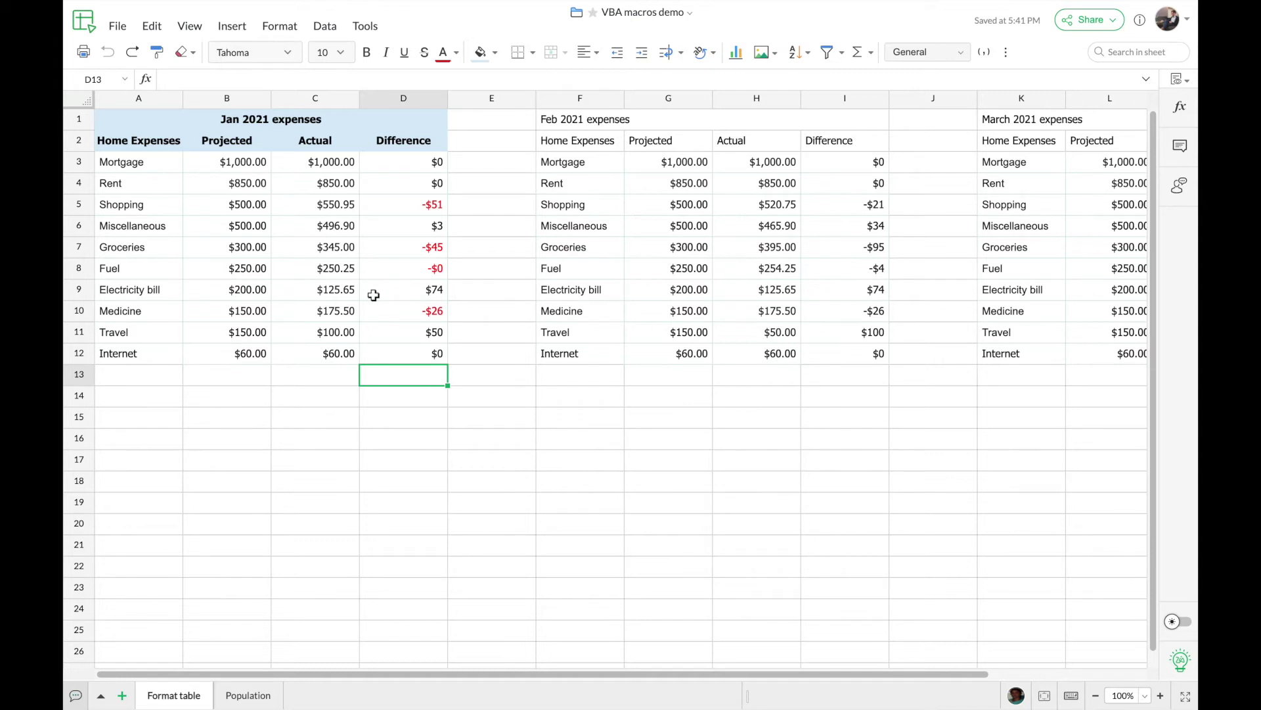
With the Feb 2021 expenses heading in F1 selected, start recording a macro named Format_rel with Use Relative Reference enabled
scroll(373, 295, "right", 5)
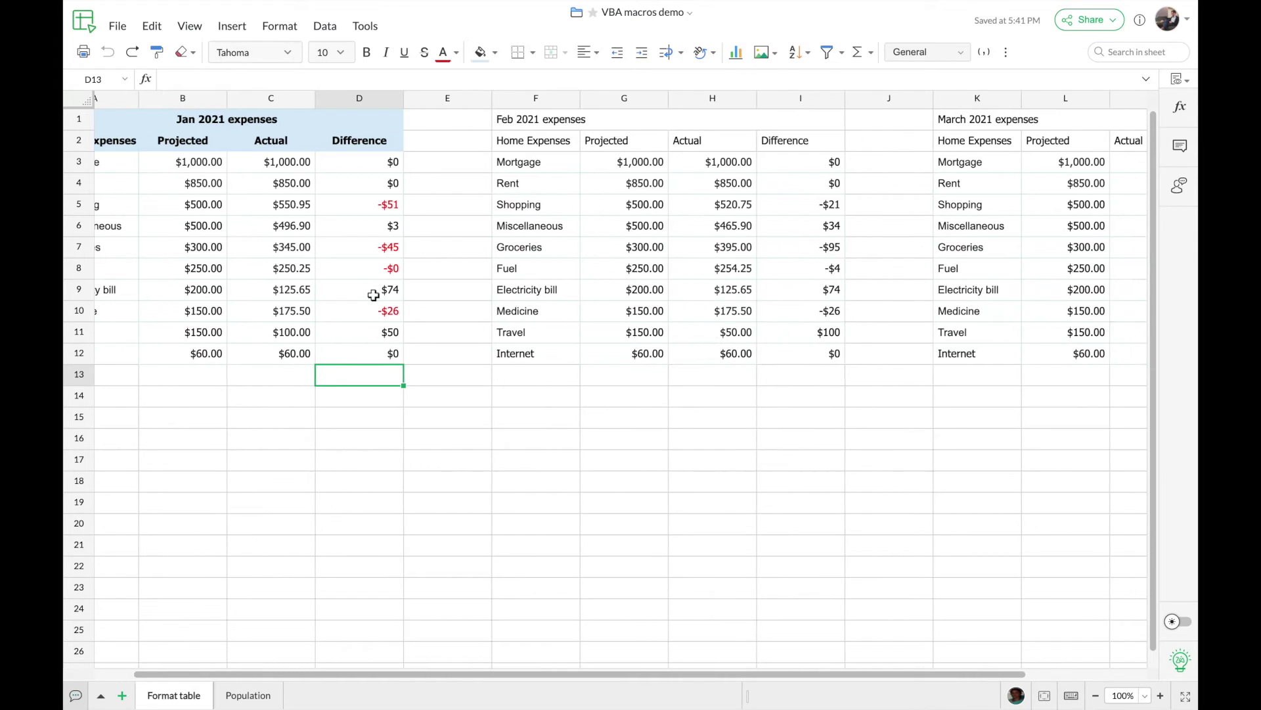
scroll(373, 295, "right", 1)
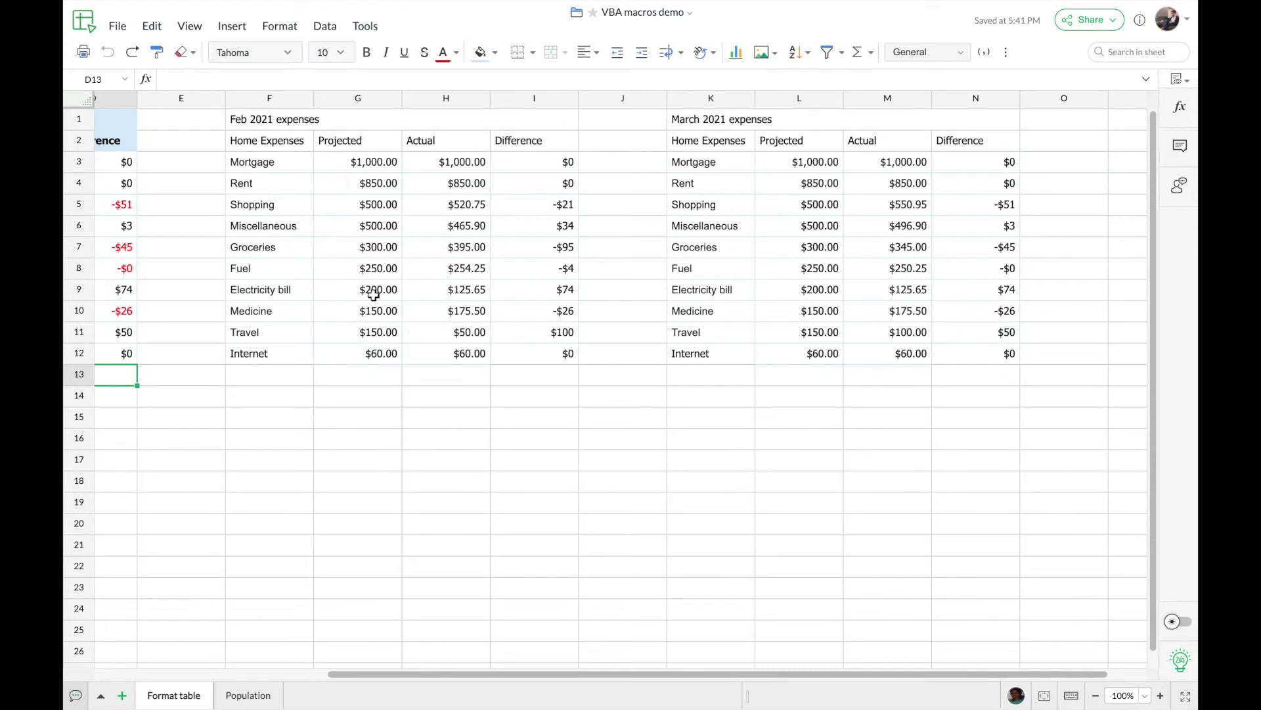
left_click(299, 123)
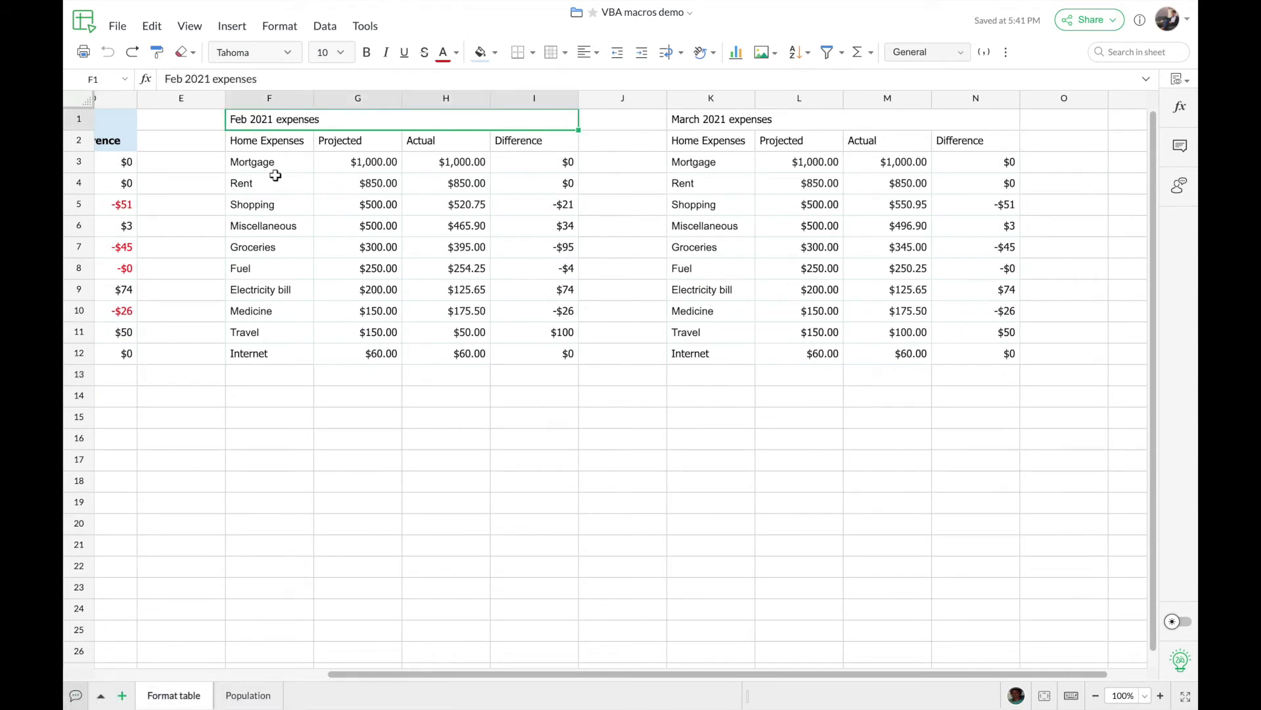
scroll(367, 207, "right", 1)
scroll(367, 207, "right", 1)
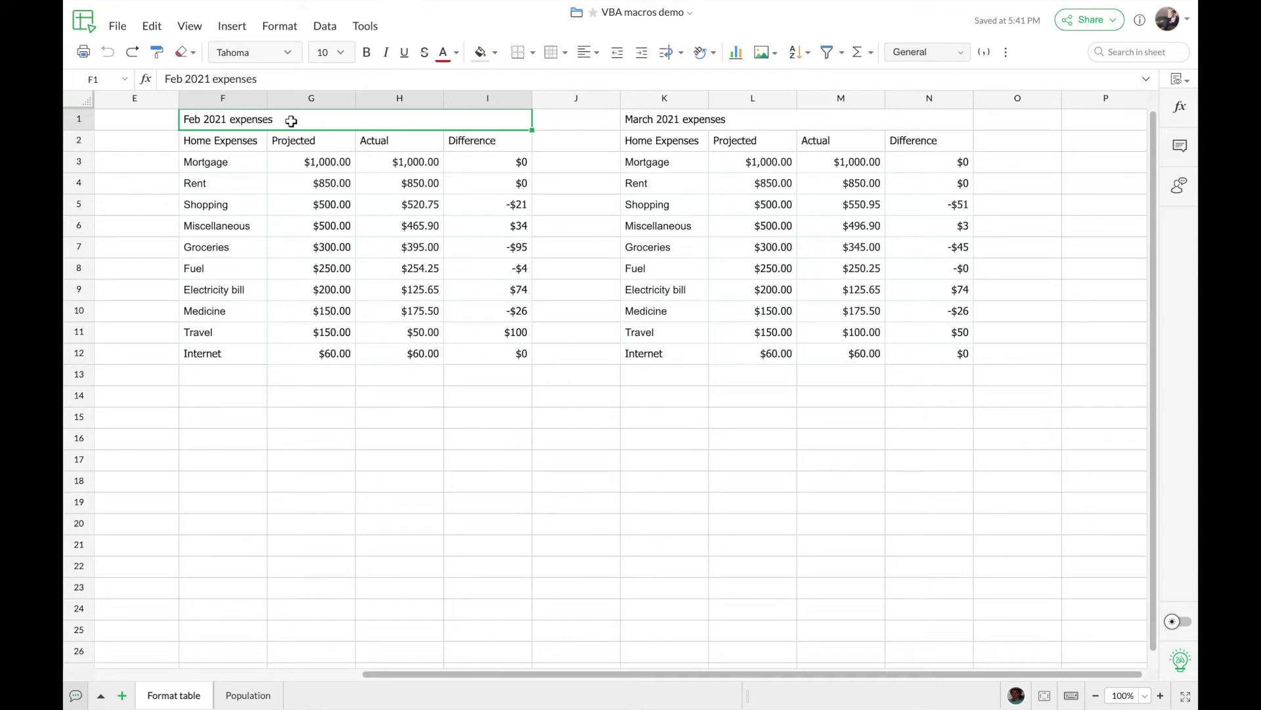
left_click(365, 26)
mouse_move(394, 79)
left_click(545, 86)
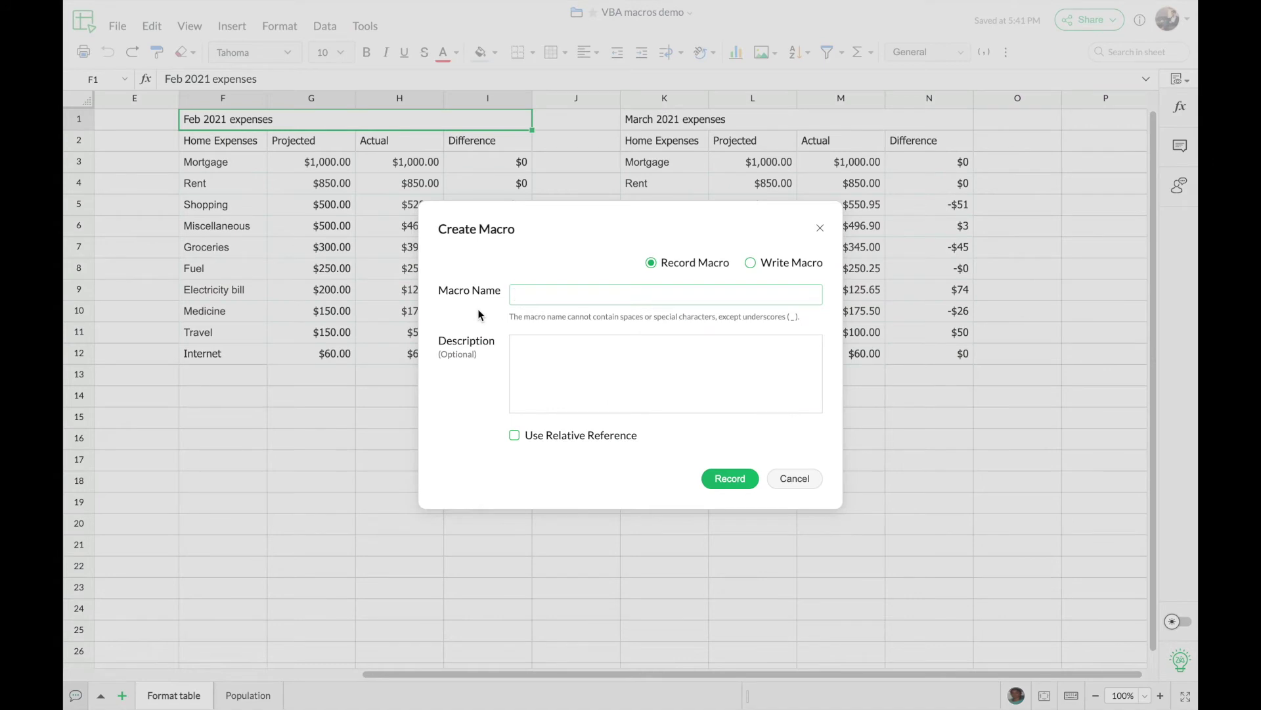
type("Format_rel")
left_click(514, 436)
left_click(726, 478)
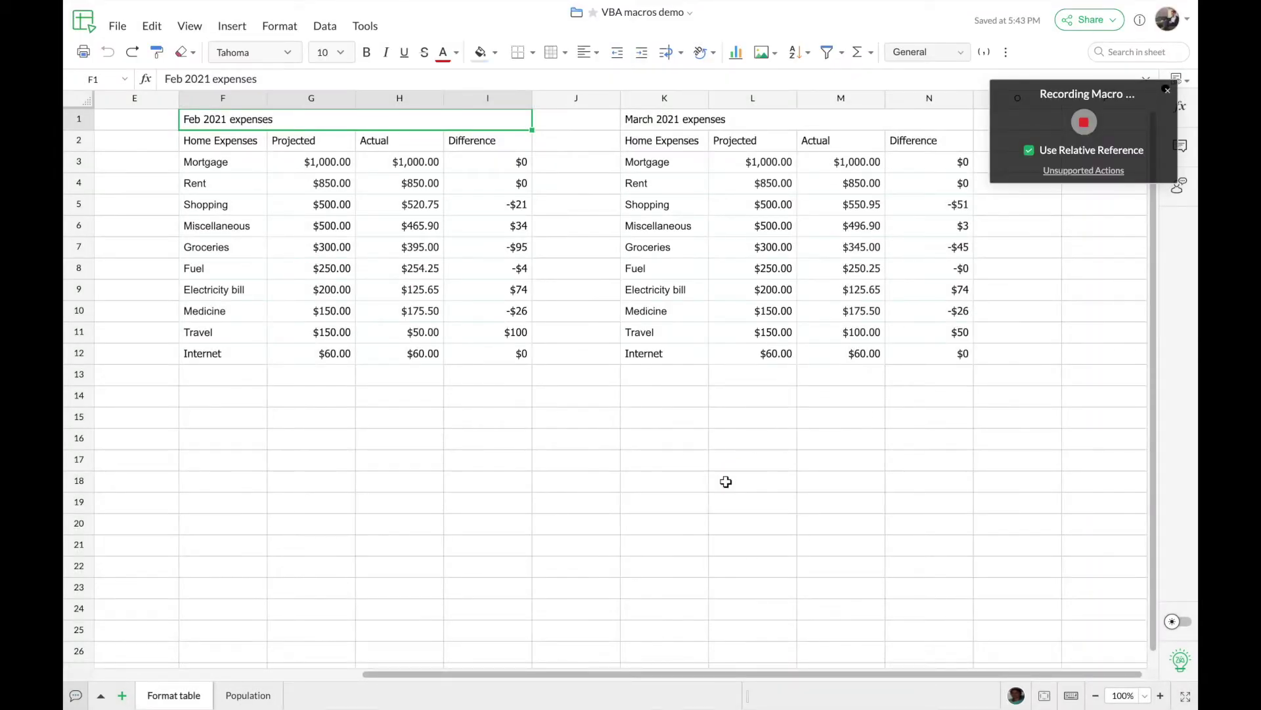
Format February's header rows F1:I2 as bold, center-aligned text with a light blue fill
left_click(366, 52)
left_click(480, 52)
left_click_drag(403, 121, 503, 353)
left_click(584, 51)
Apply the currency format with red negative numbers to February's Difference values in I3:I12, and stop the macro recording
left_click(927, 52)
left_click(988, 338)
left_click(743, 530)
left_click(500, 376)
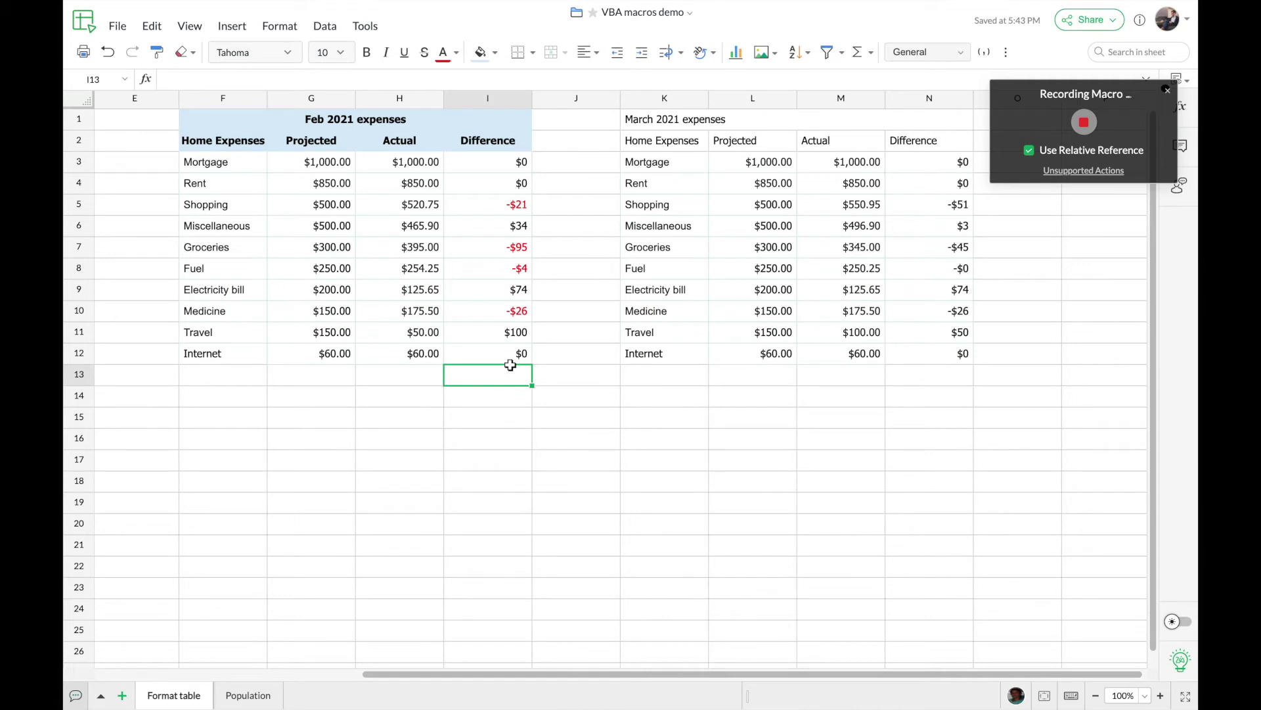
left_click(1084, 122)
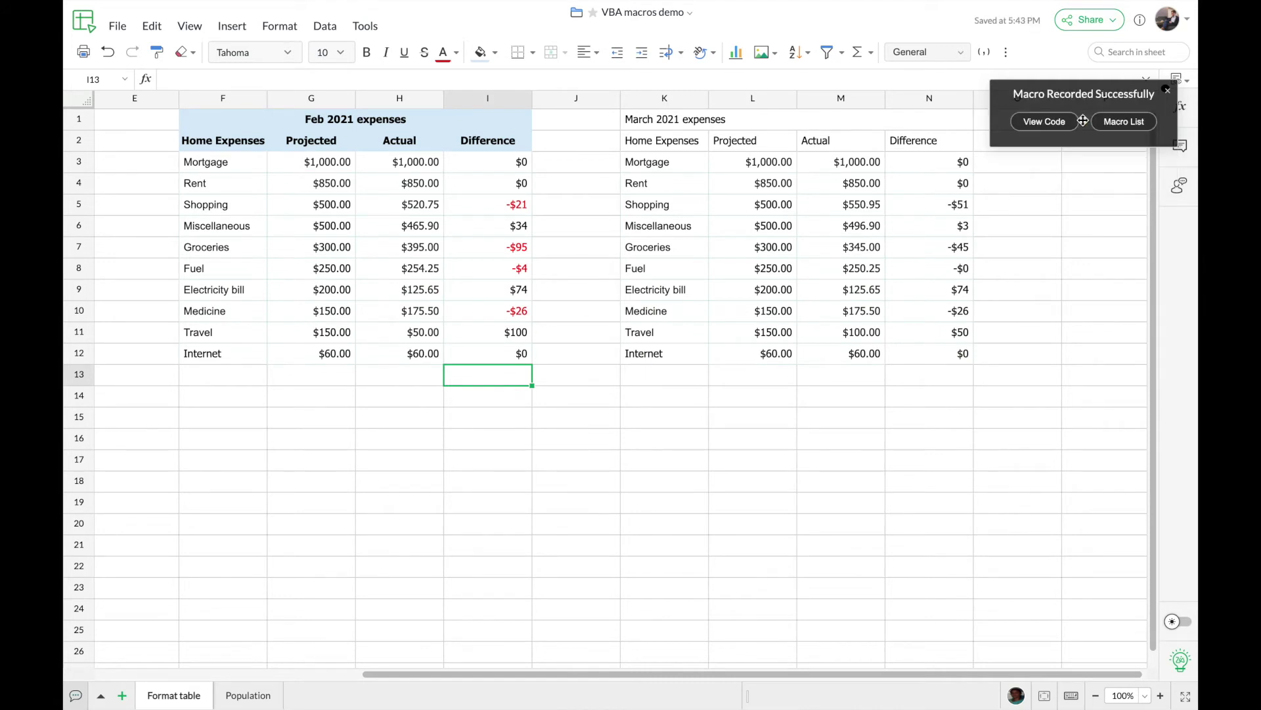
left_click(1168, 90)
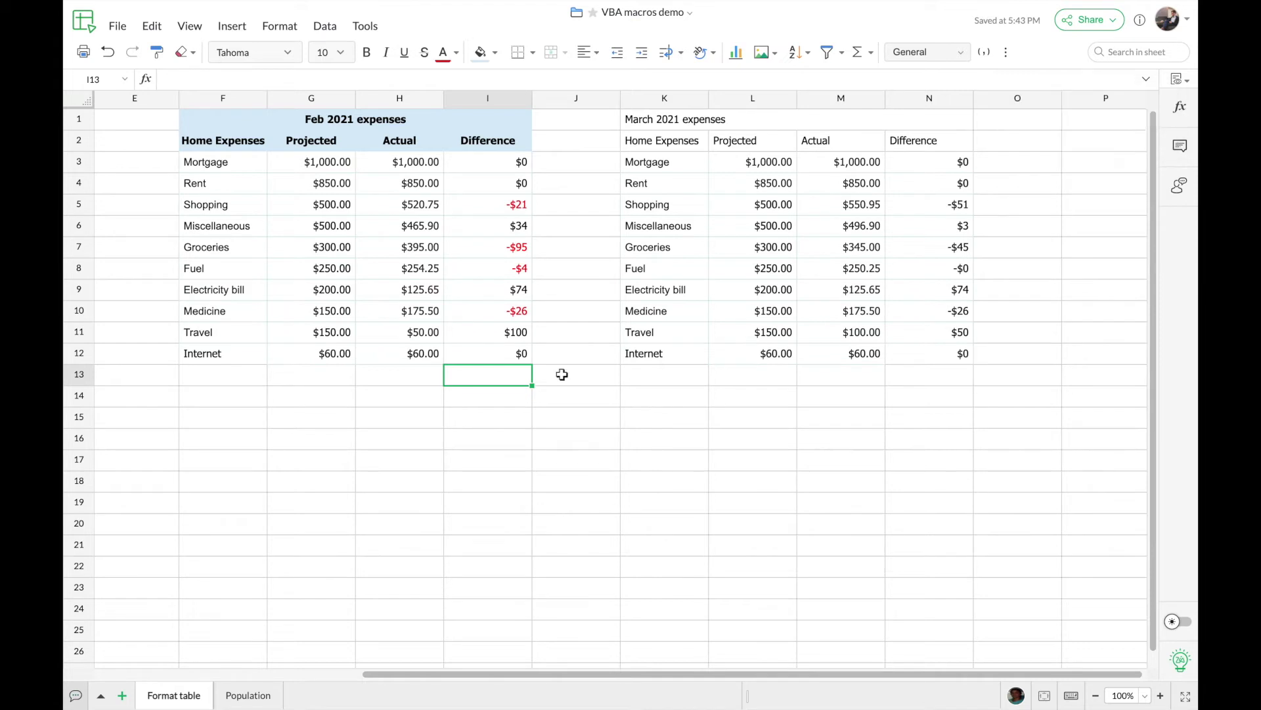
Insert a button labelled Format_rel, enlarge it to about two columns wide, and place it around rows 16 to 17 below the tables
left_click(508, 396)
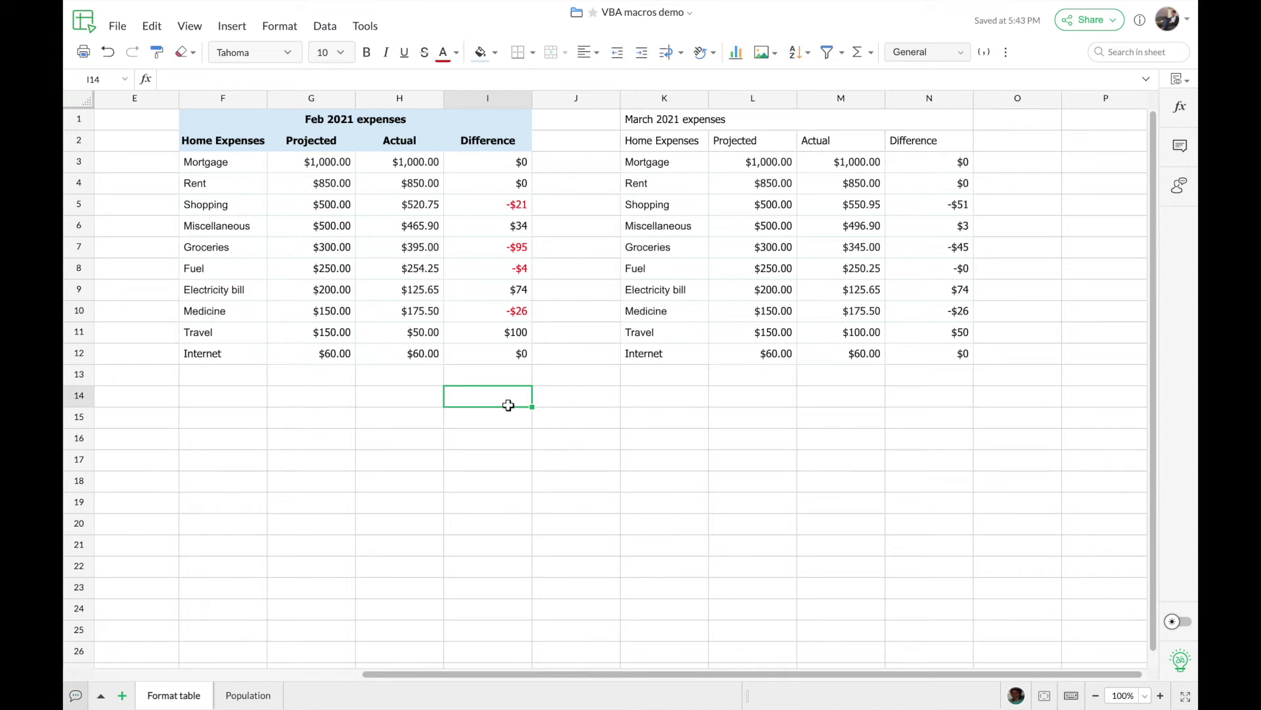
left_click(227, 27)
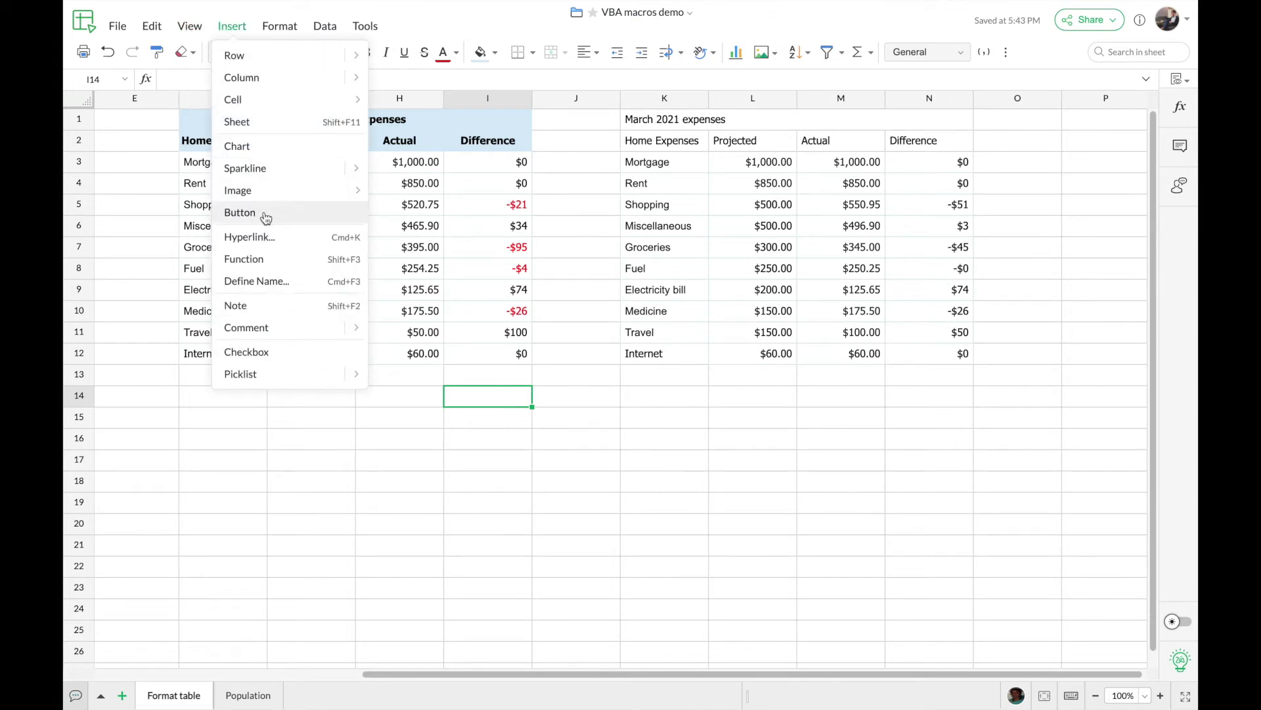
left_click(313, 219)
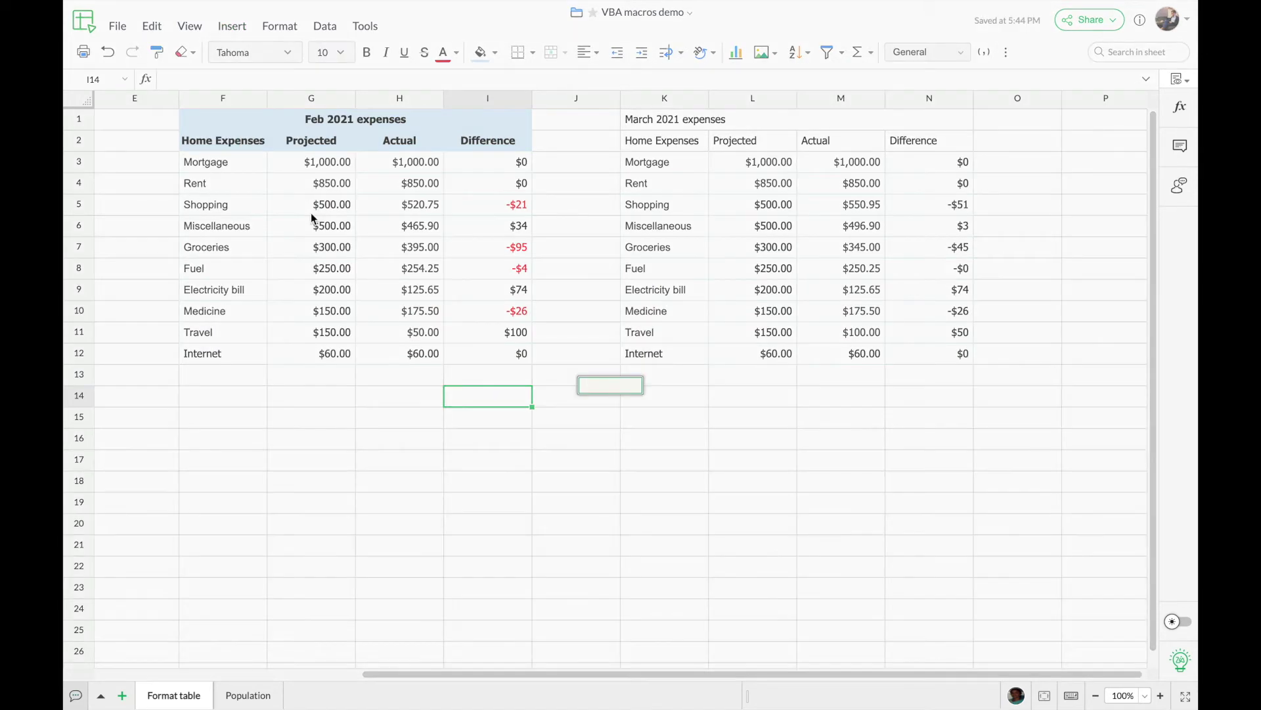
left_click(619, 385)
type("Format_rel")
key("Return")
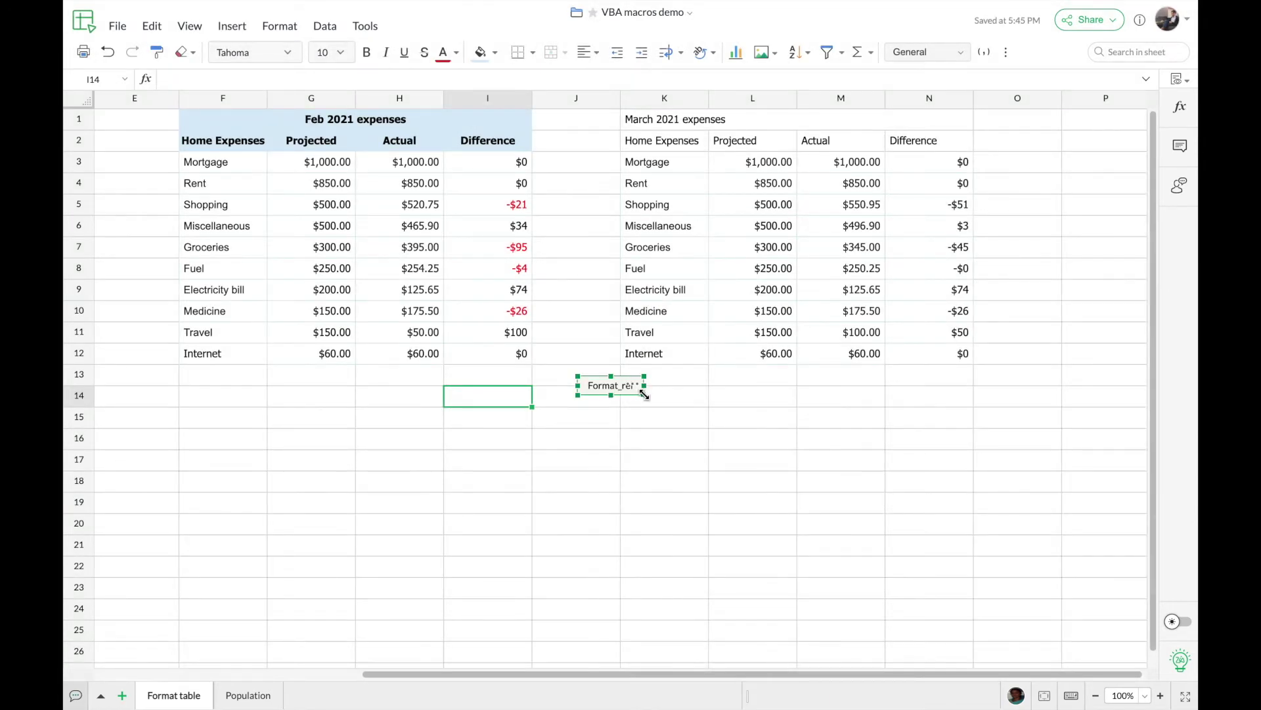
left_click_drag(644, 395, 752, 427)
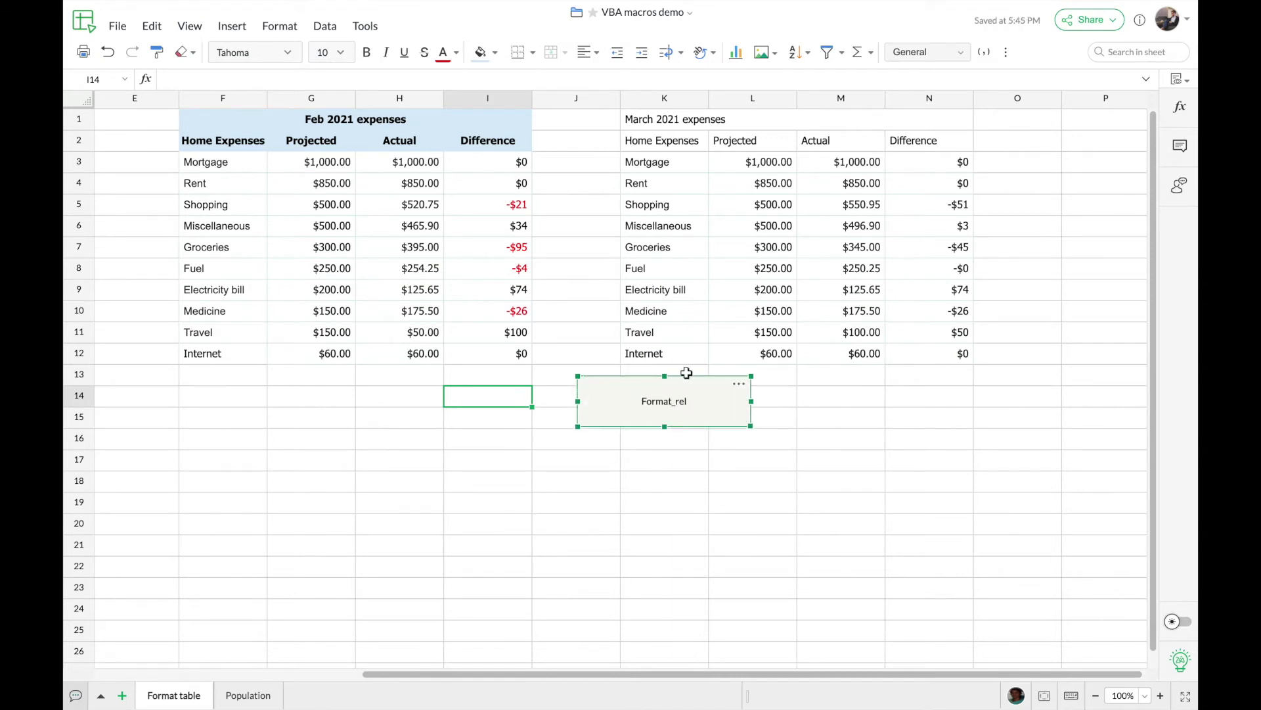
left_click_drag(686, 377, 625, 424)
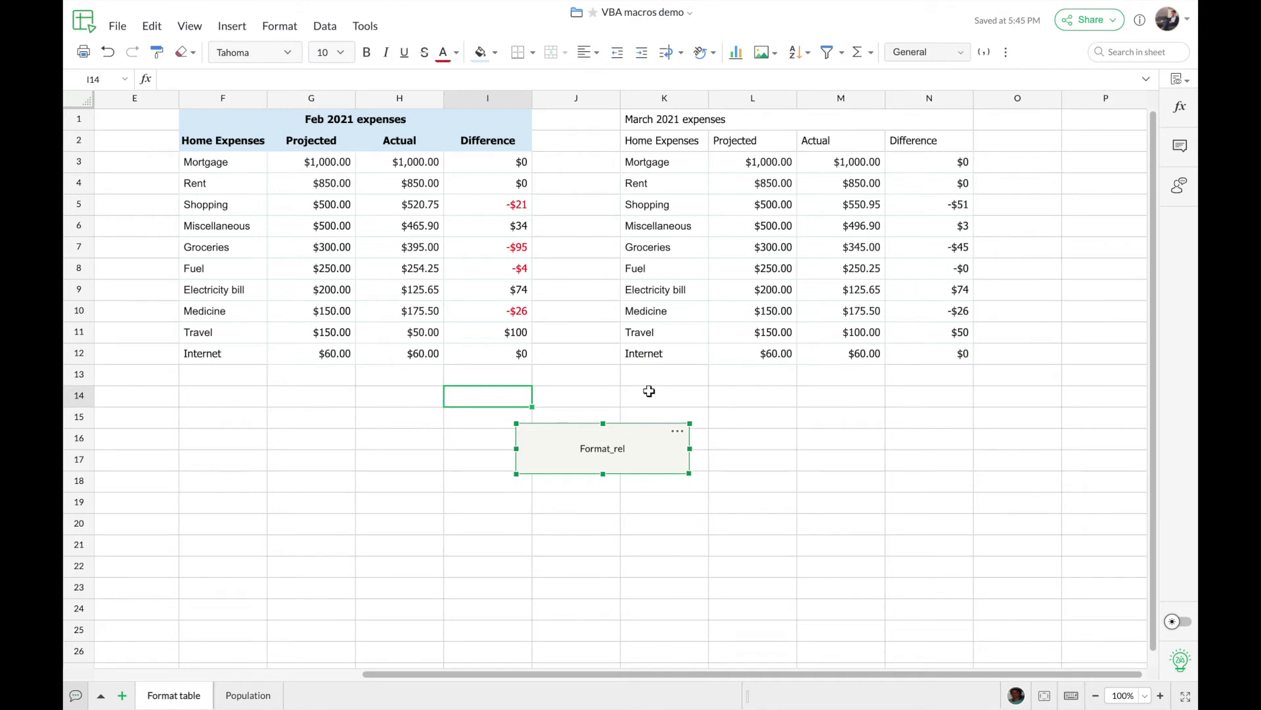
Assign the existing Format_rel macro to the button and deselect the button
left_click(678, 435)
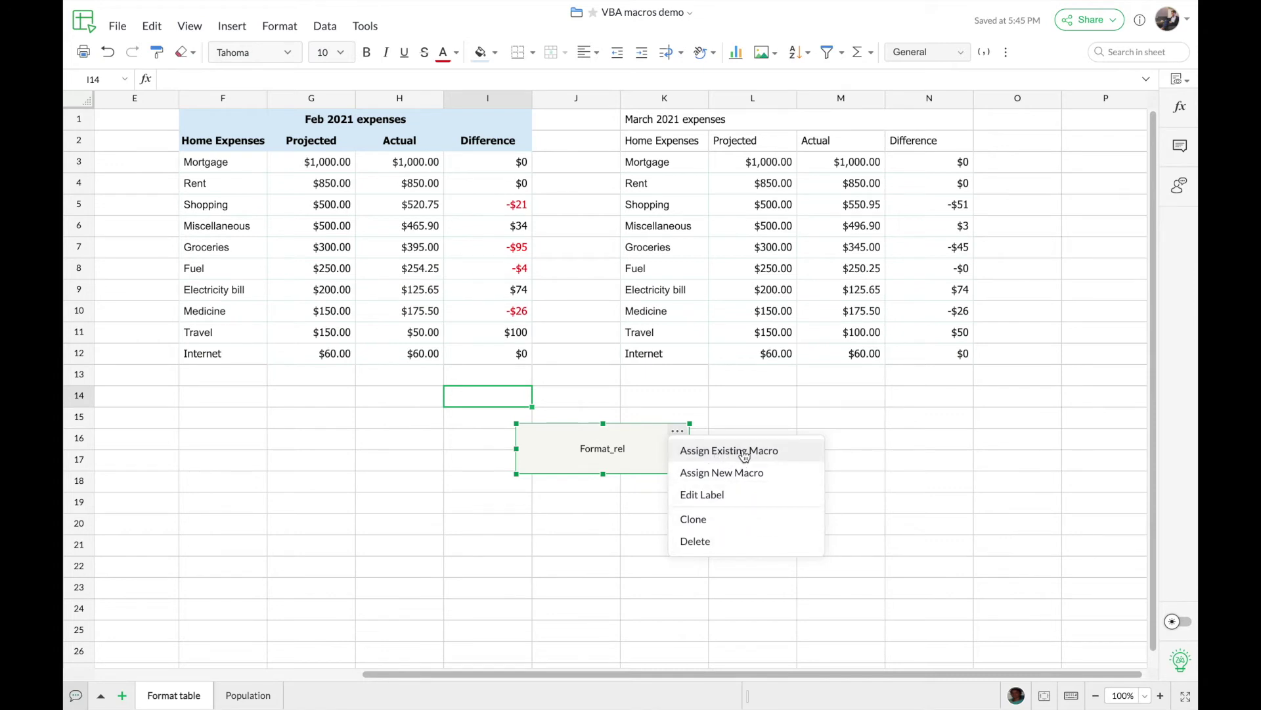
left_click(797, 454)
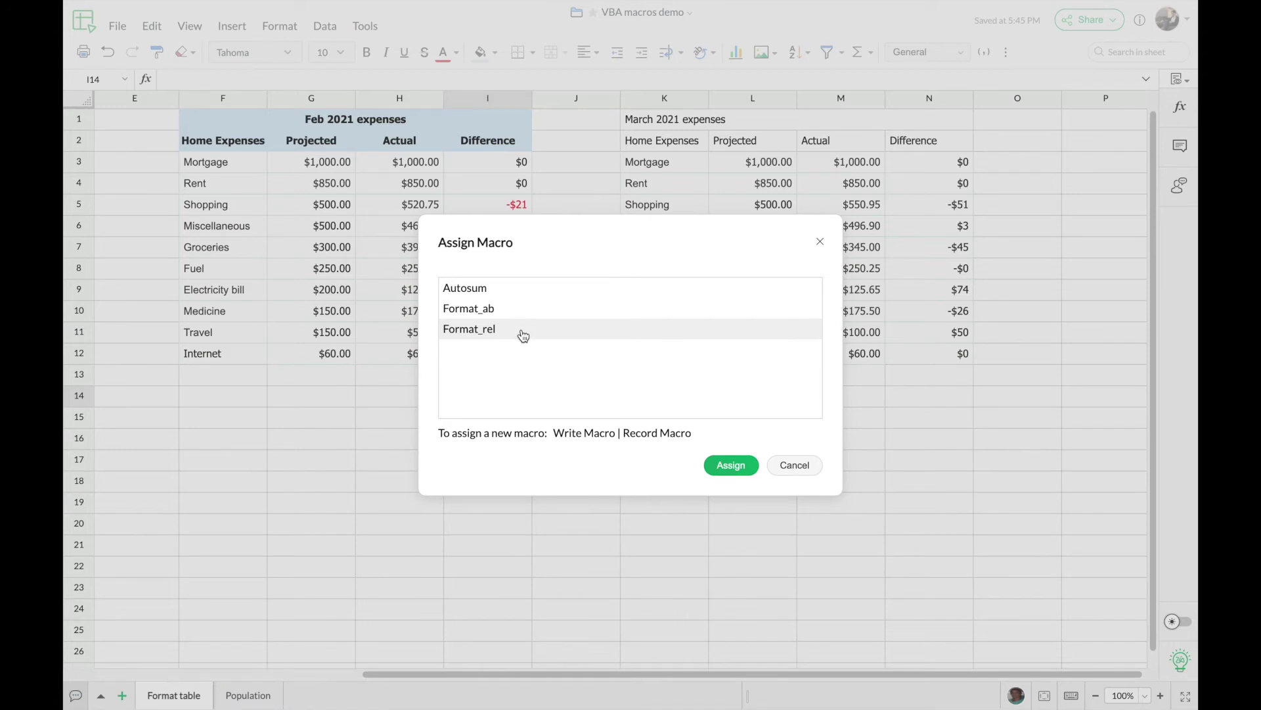
left_click(730, 467)
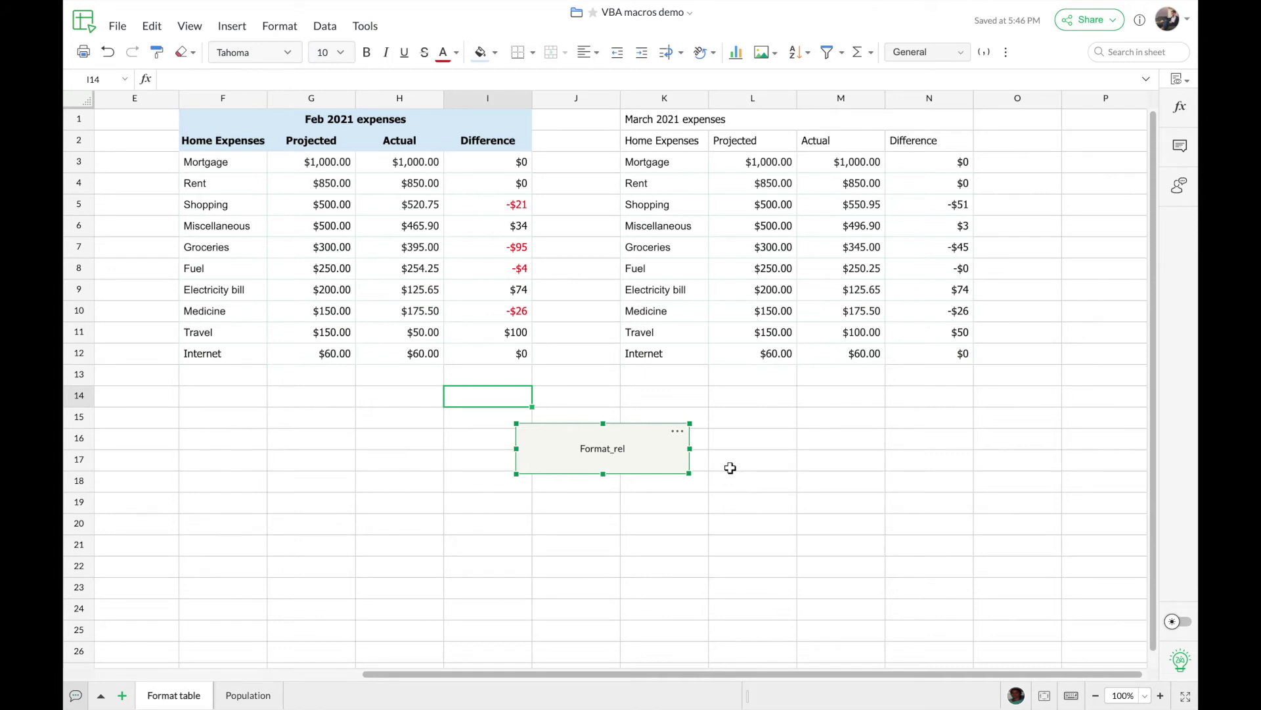
left_click(414, 395)
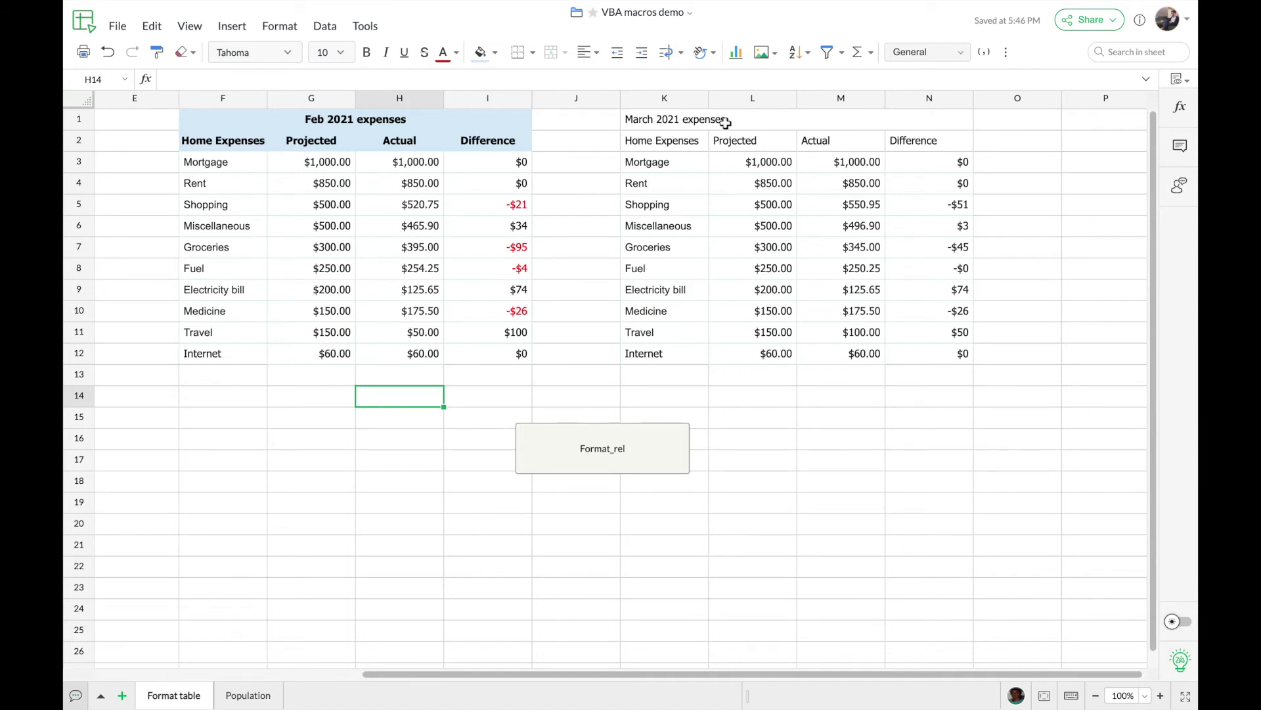
Format the March 2021 expenses table by running the Format_rel button with its heading cell K1 selected
left_click(682, 124)
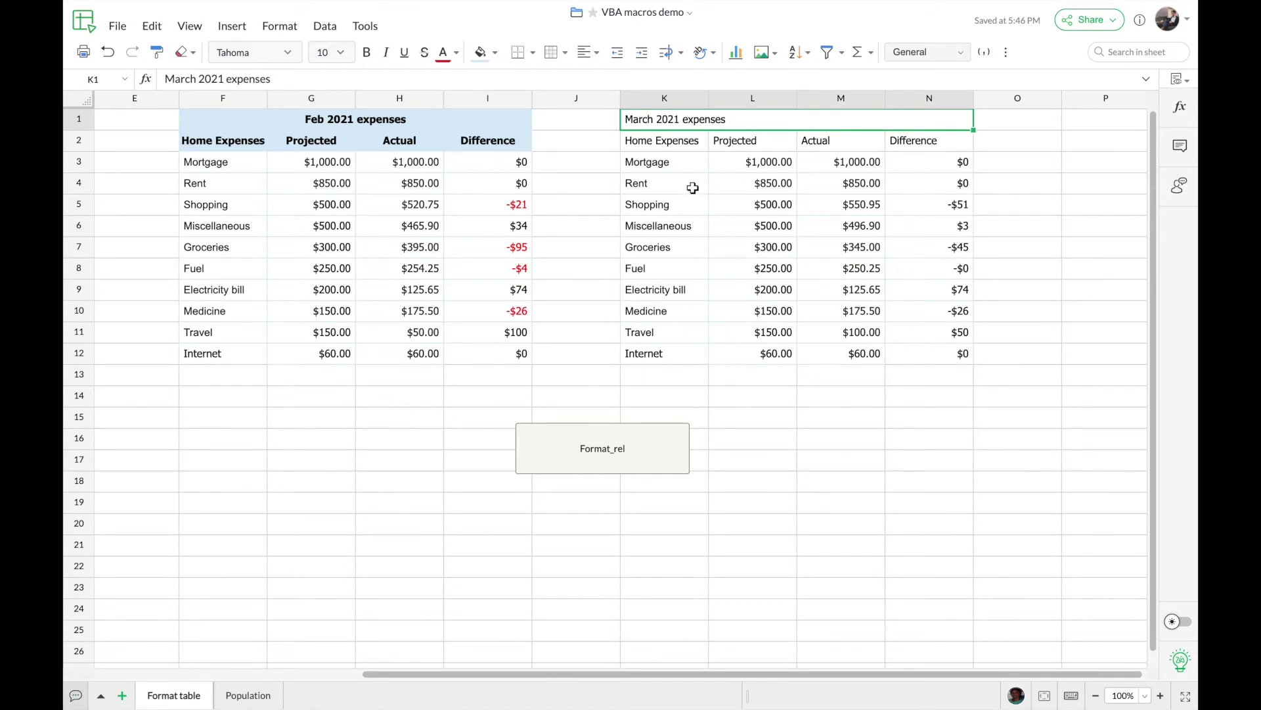
left_click(593, 450)
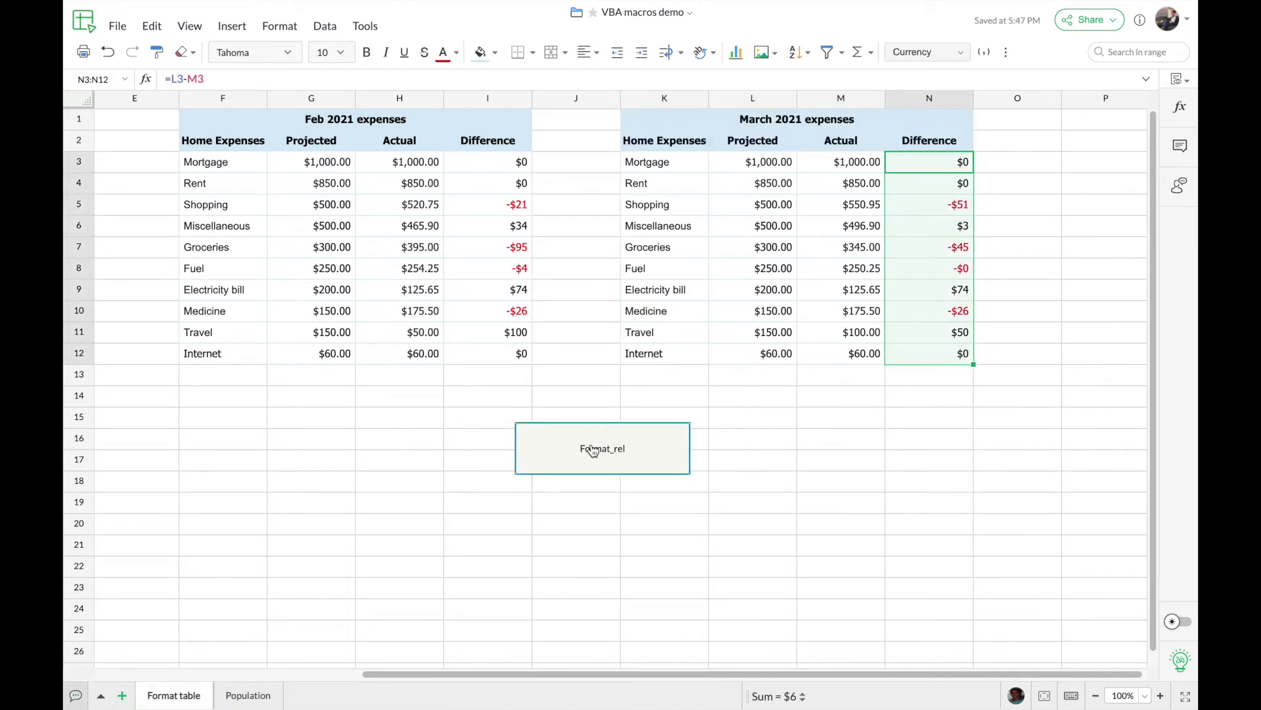
left_click(894, 377)
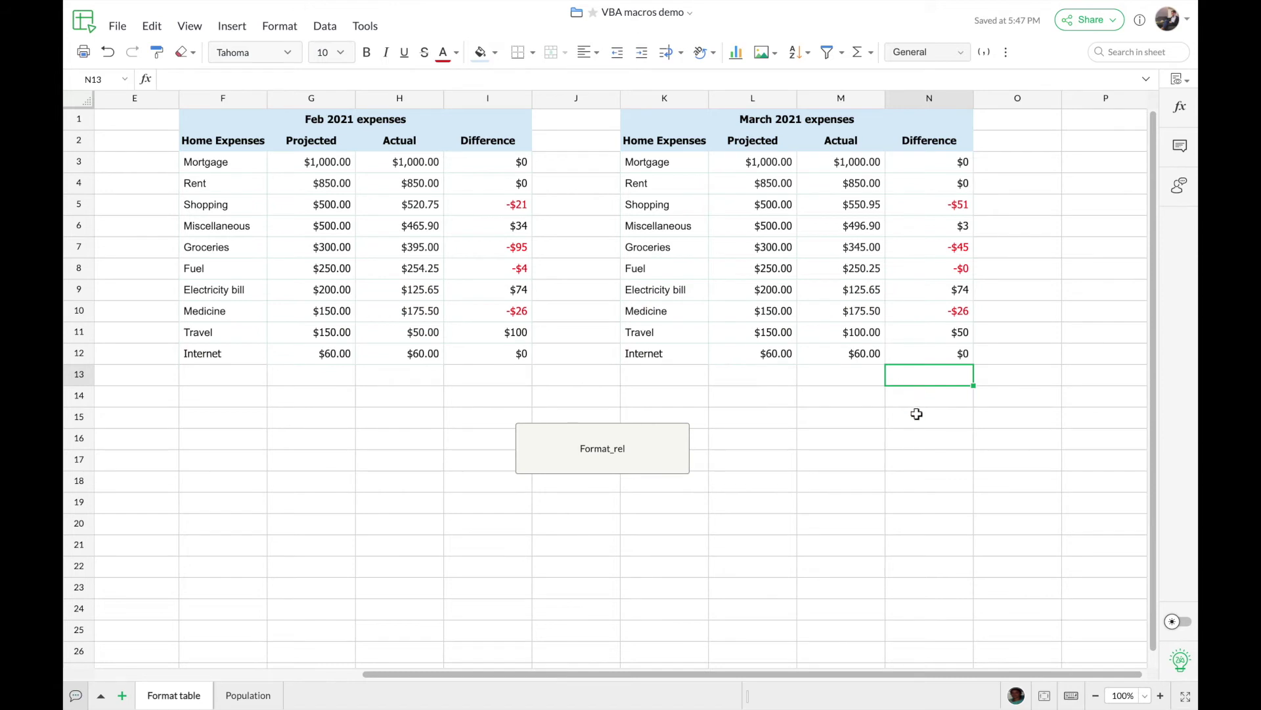
Run the Format_rel button from the empty cell M15 to test how the relative macro follows the active cell
left_click(835, 423)
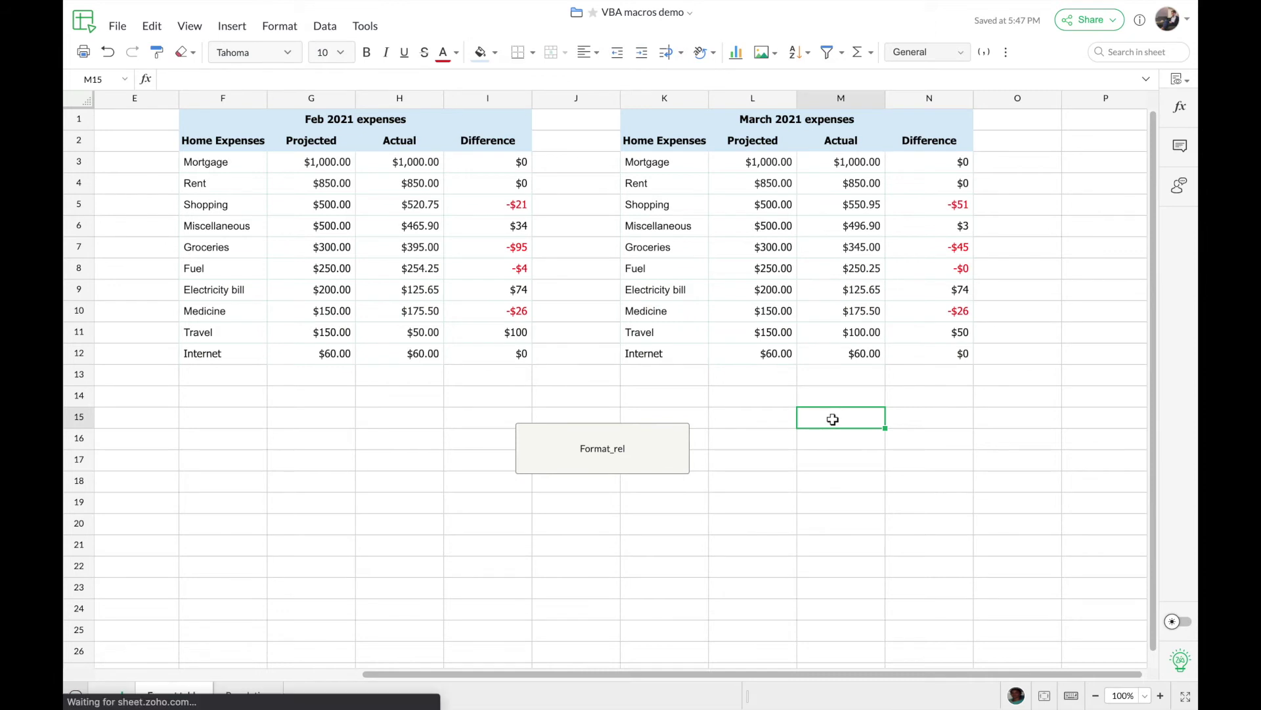
left_click(603, 454)
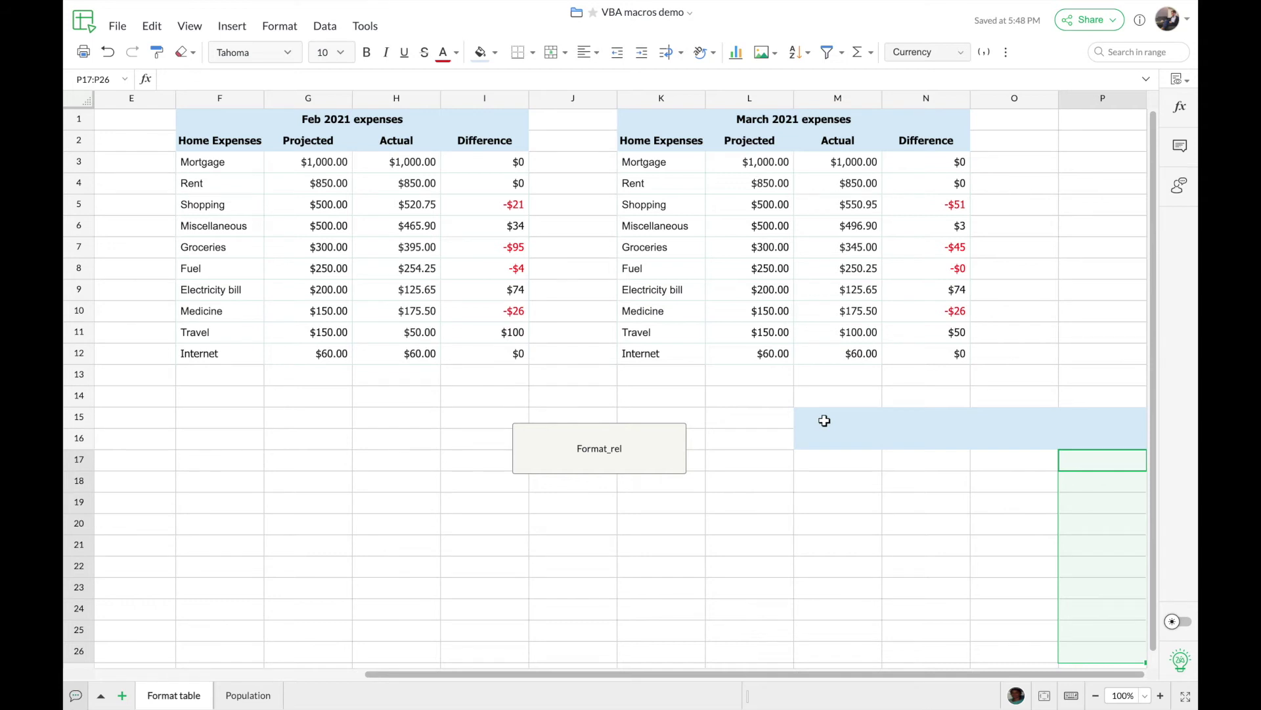
left_click(766, 401)
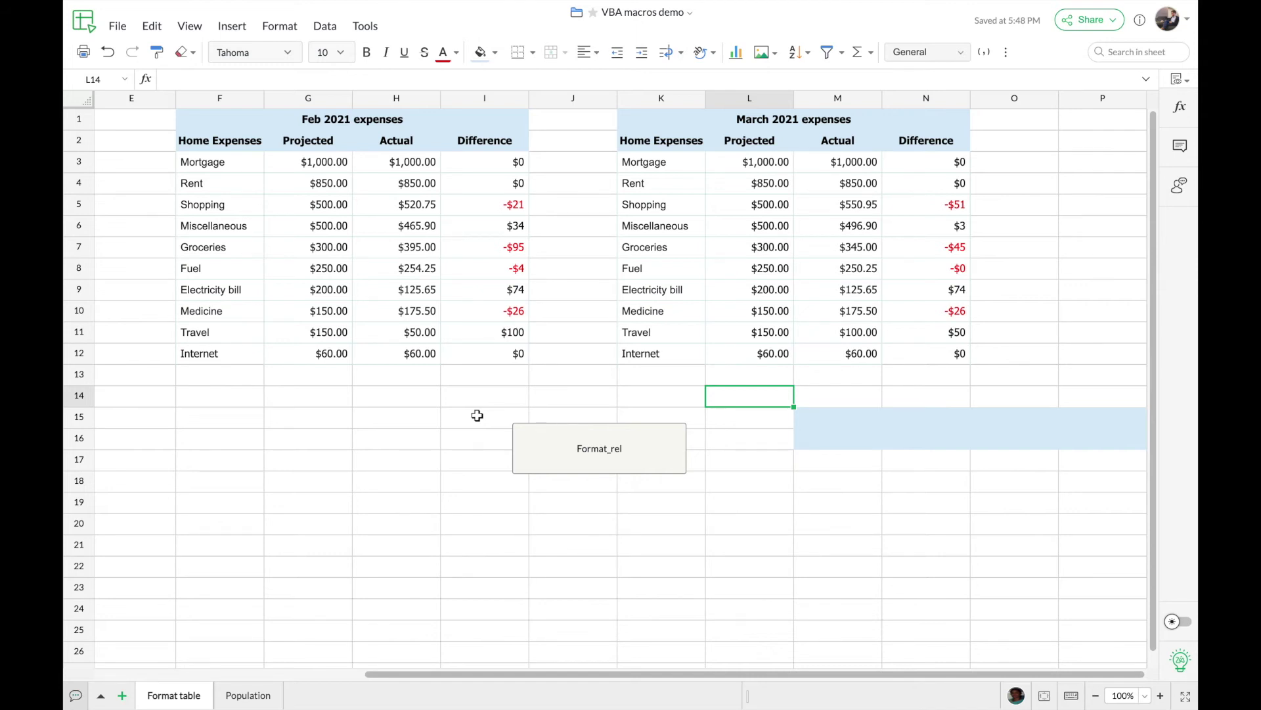
On the Population sheet, start recording a macro named Insert_column from cell B1 with Use Relative Reference enabled
key("ctrl+Page_Down")
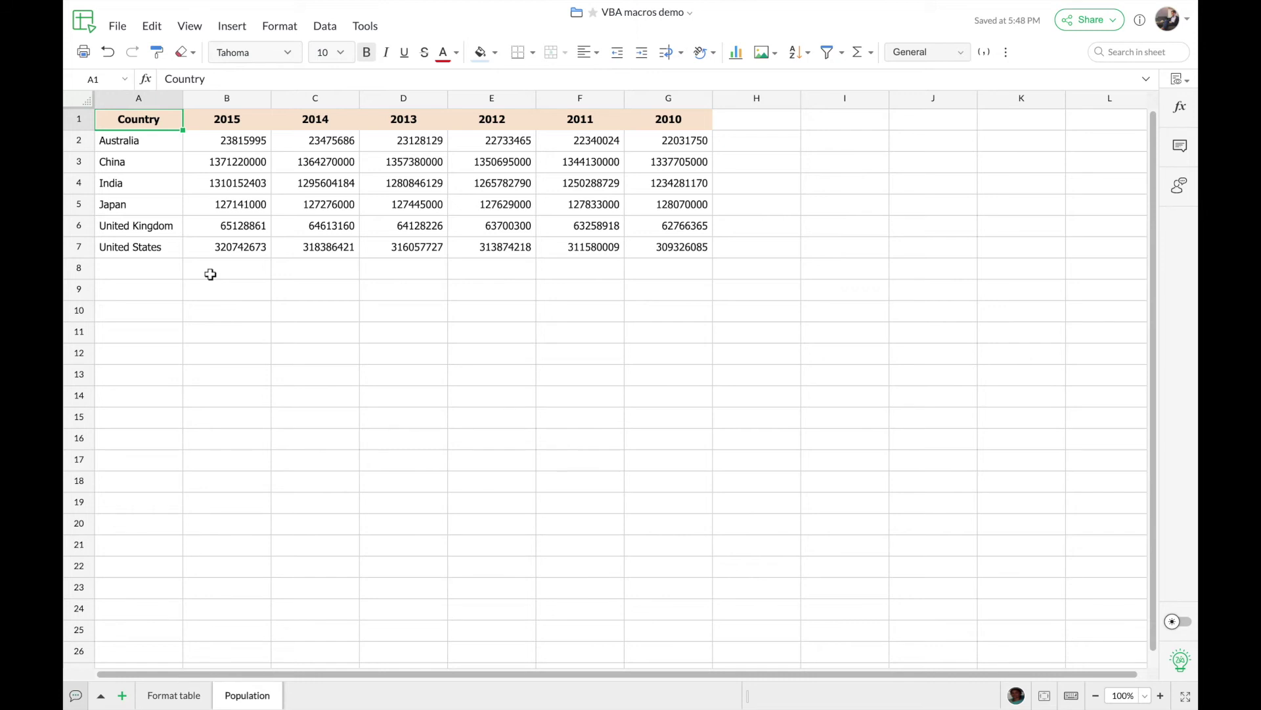
left_click(257, 119)
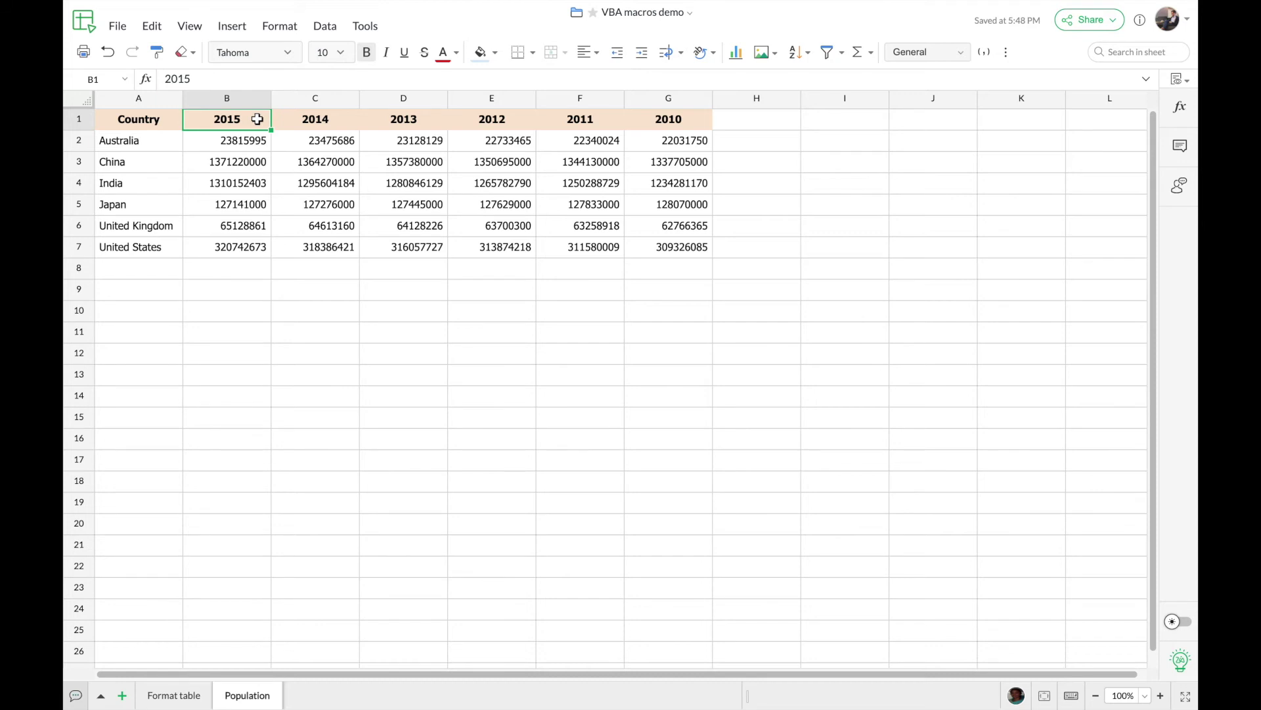
left_click(366, 26)
mouse_move(395, 79)
left_click(552, 110)
type("Inser")
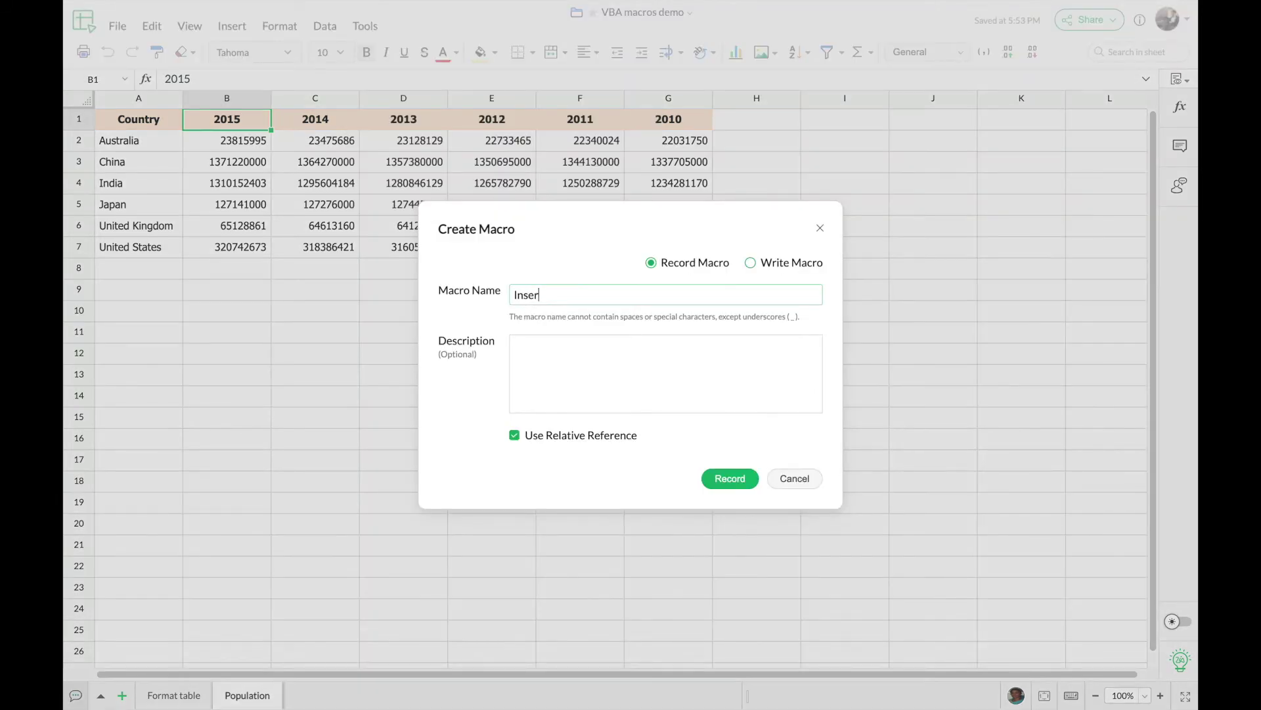
type("t_column")
left_click(731, 488)
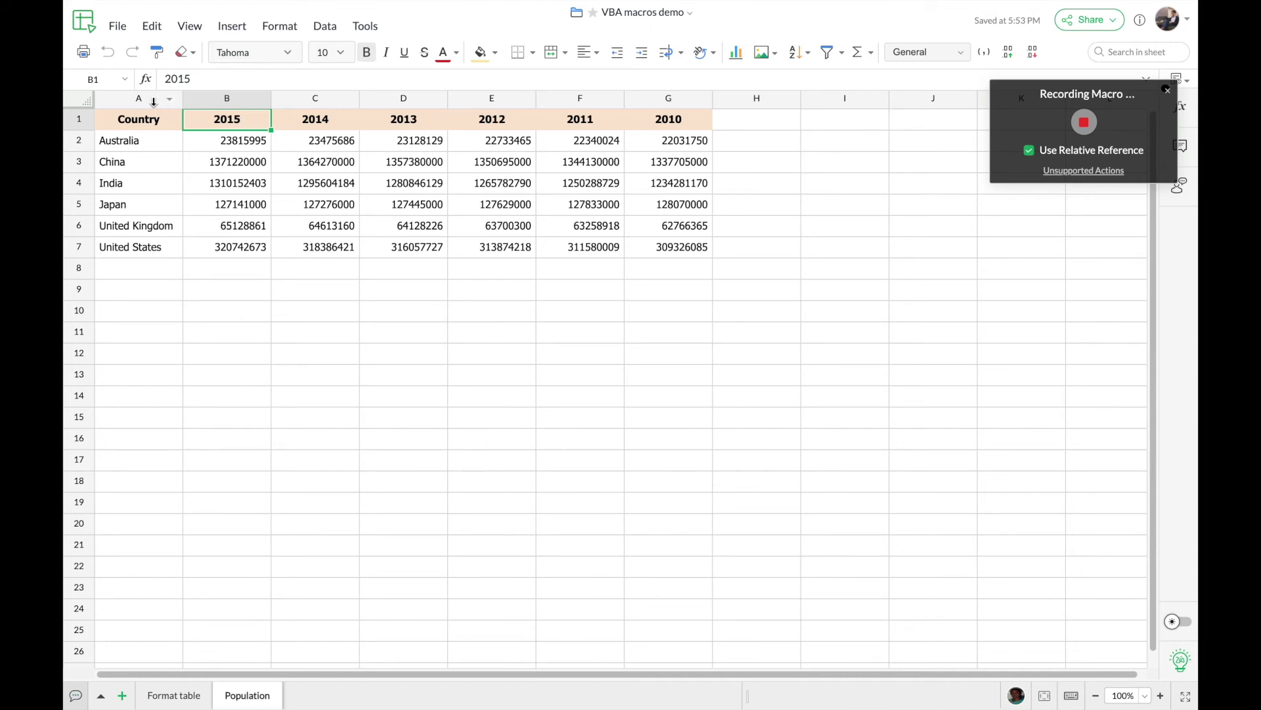
Insert a blank column before the 2015 column in the population table
right_click(251, 122)
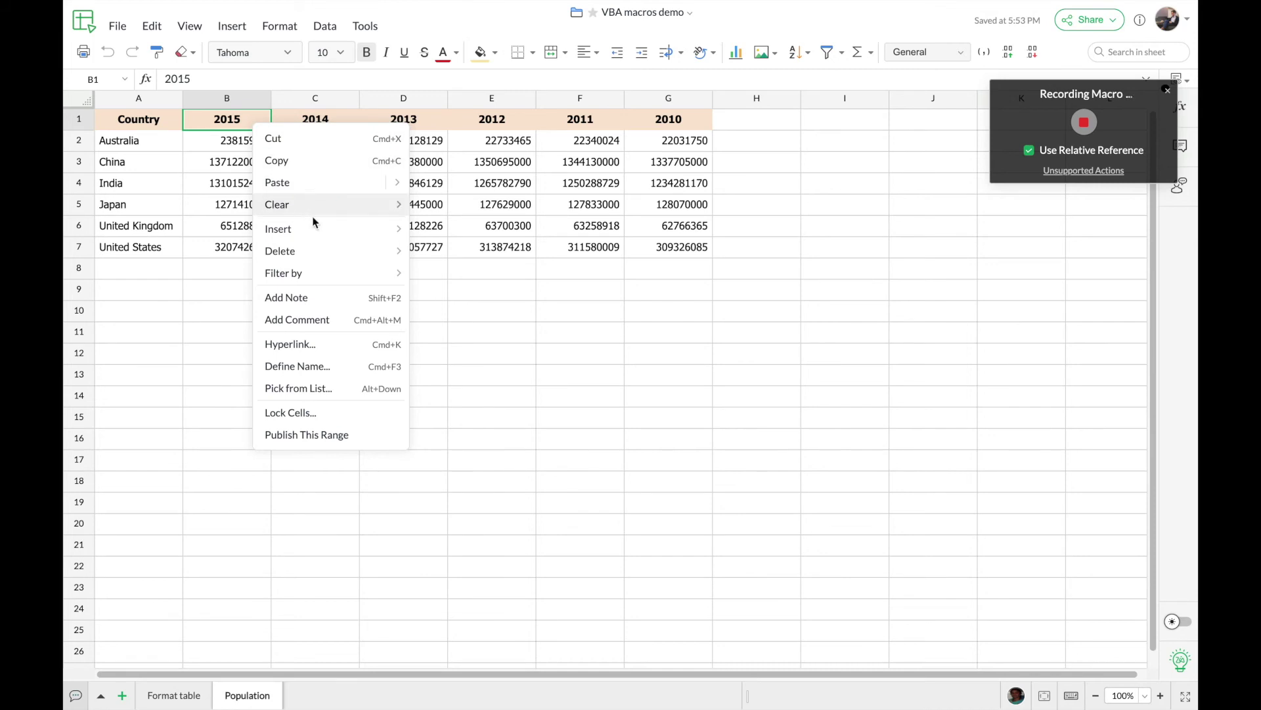
mouse_move(318, 233)
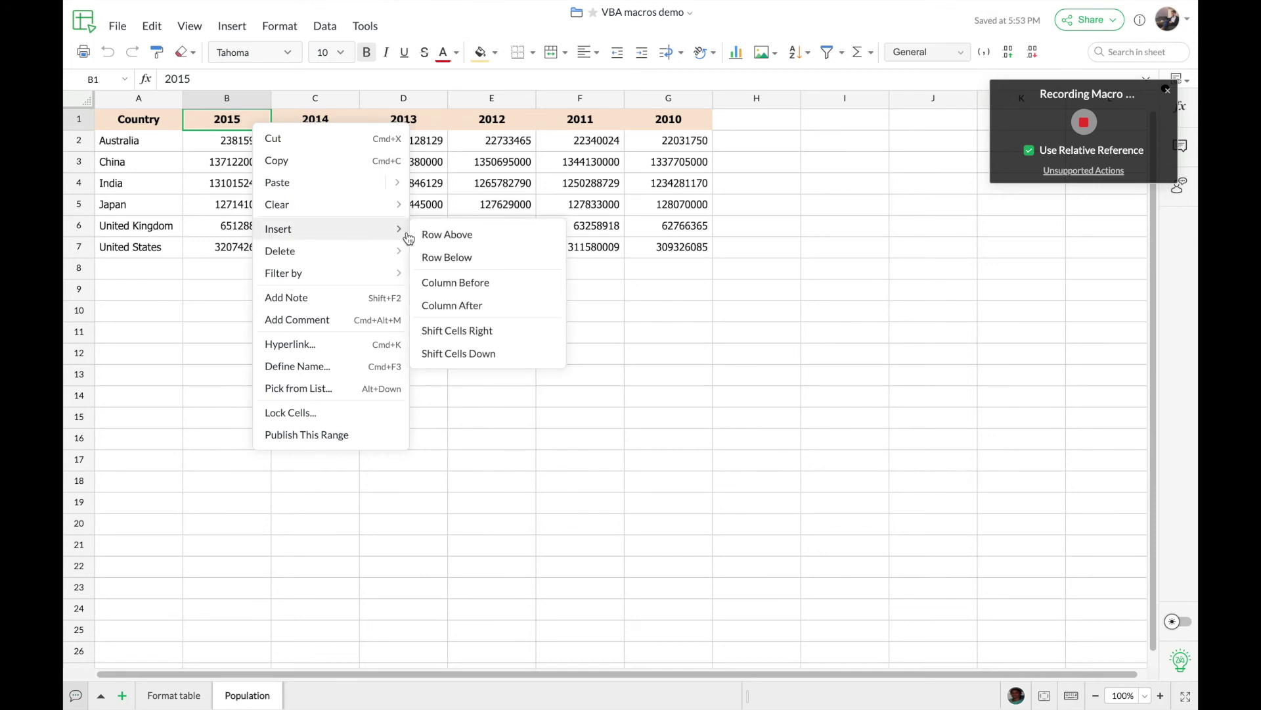
left_click(506, 287)
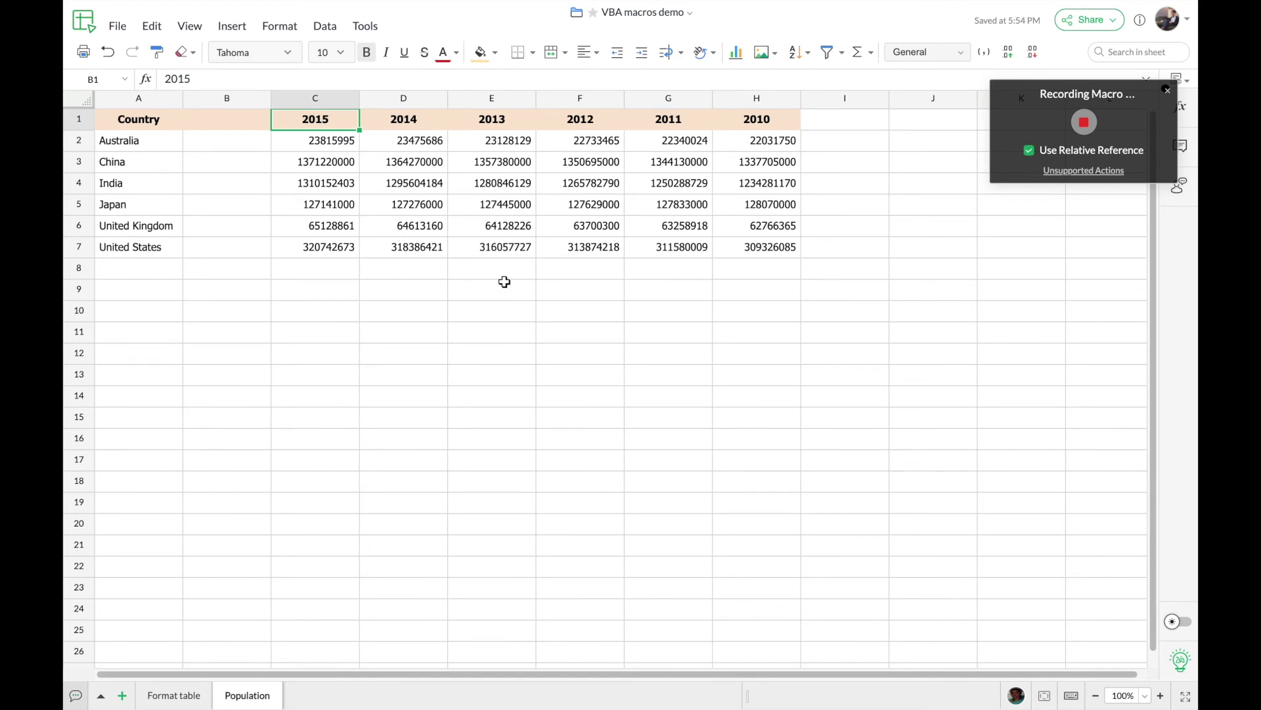
Enter the formula =C1+1 as the new column's heading in B1 and stop recording the macro
left_click(232, 119)
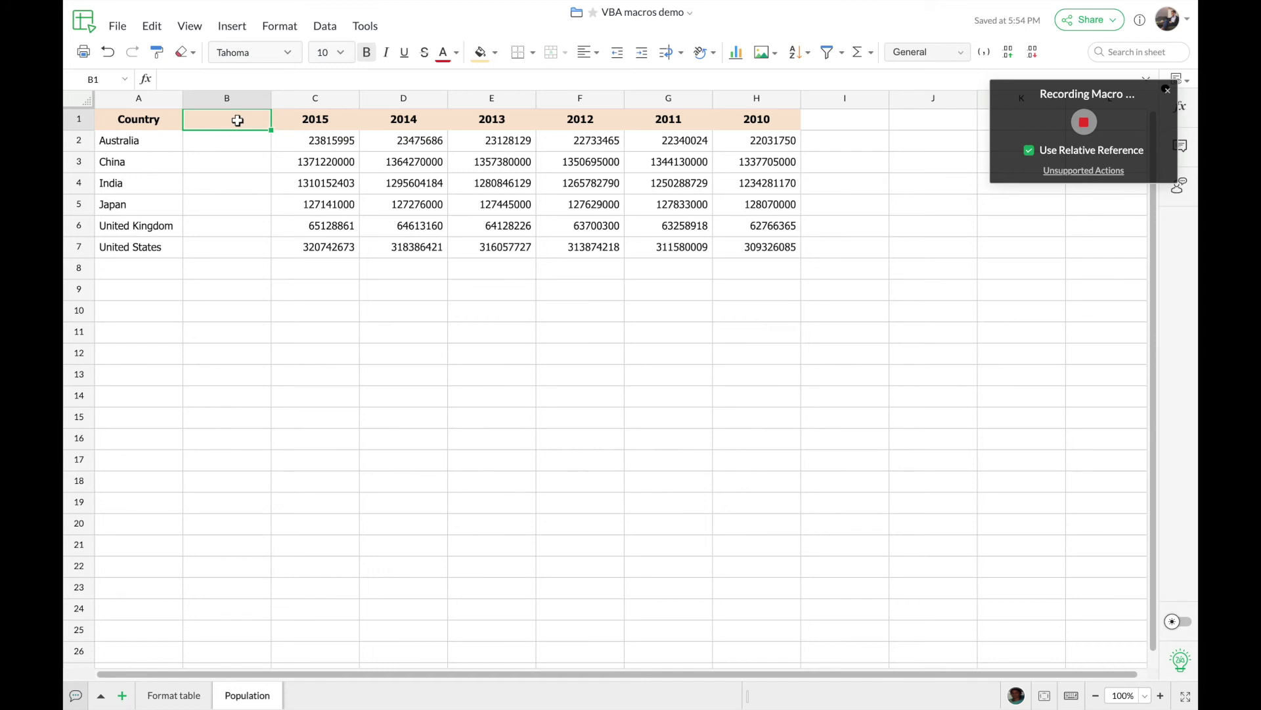
type("=")
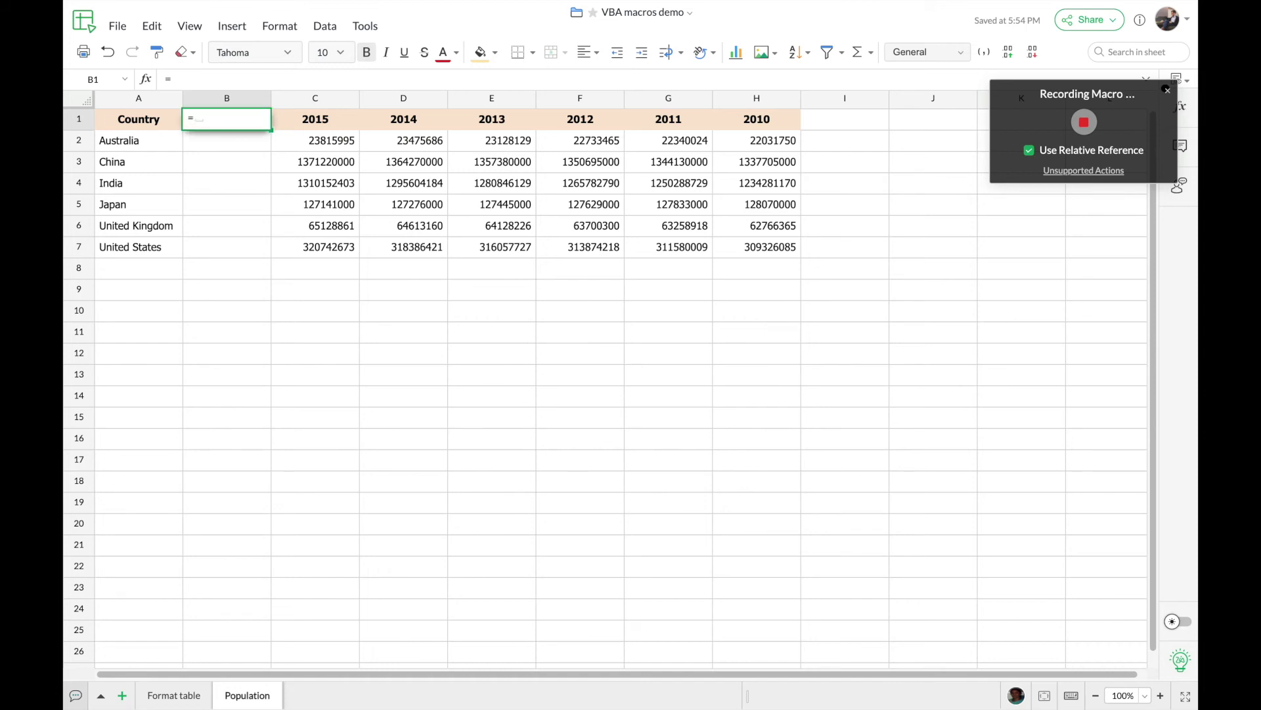
type("C1")
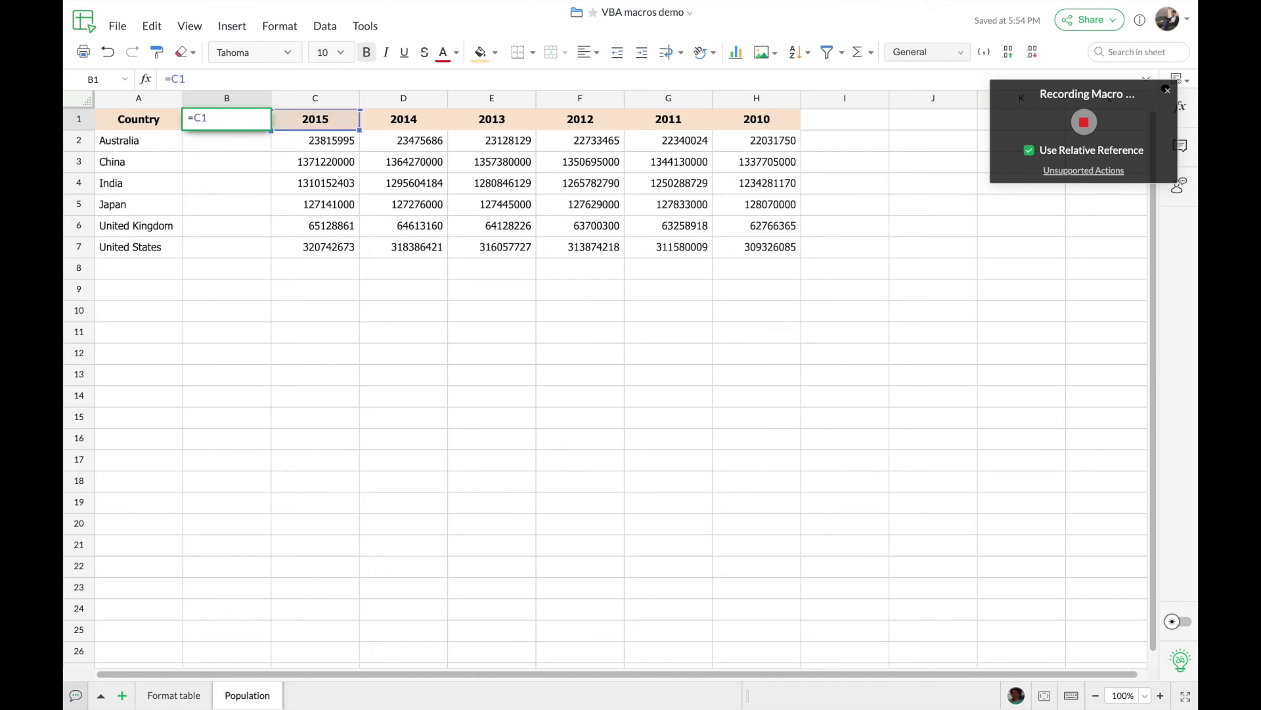
type("+1")
key("Return")
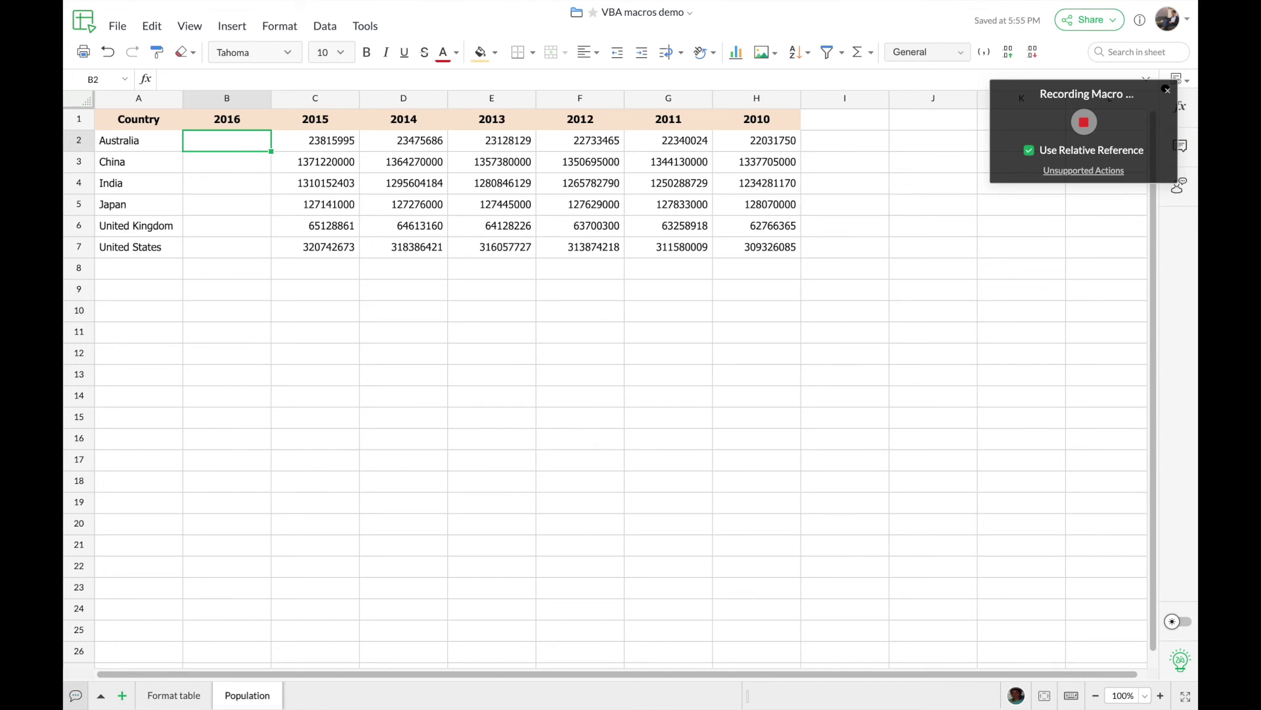
left_click(1084, 121)
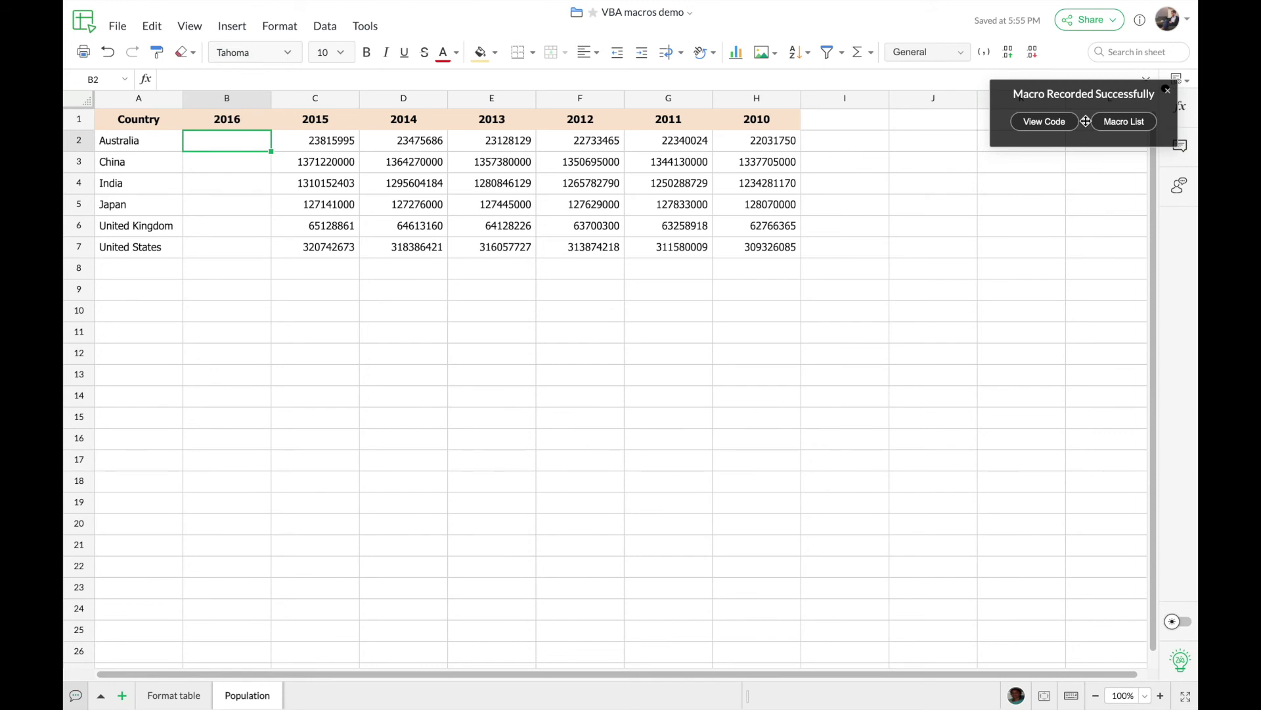
In the Insert_column macro code, change the recorded formula to "=R1C[1]+1", save the code and close the VBA editor
left_click(1044, 122)
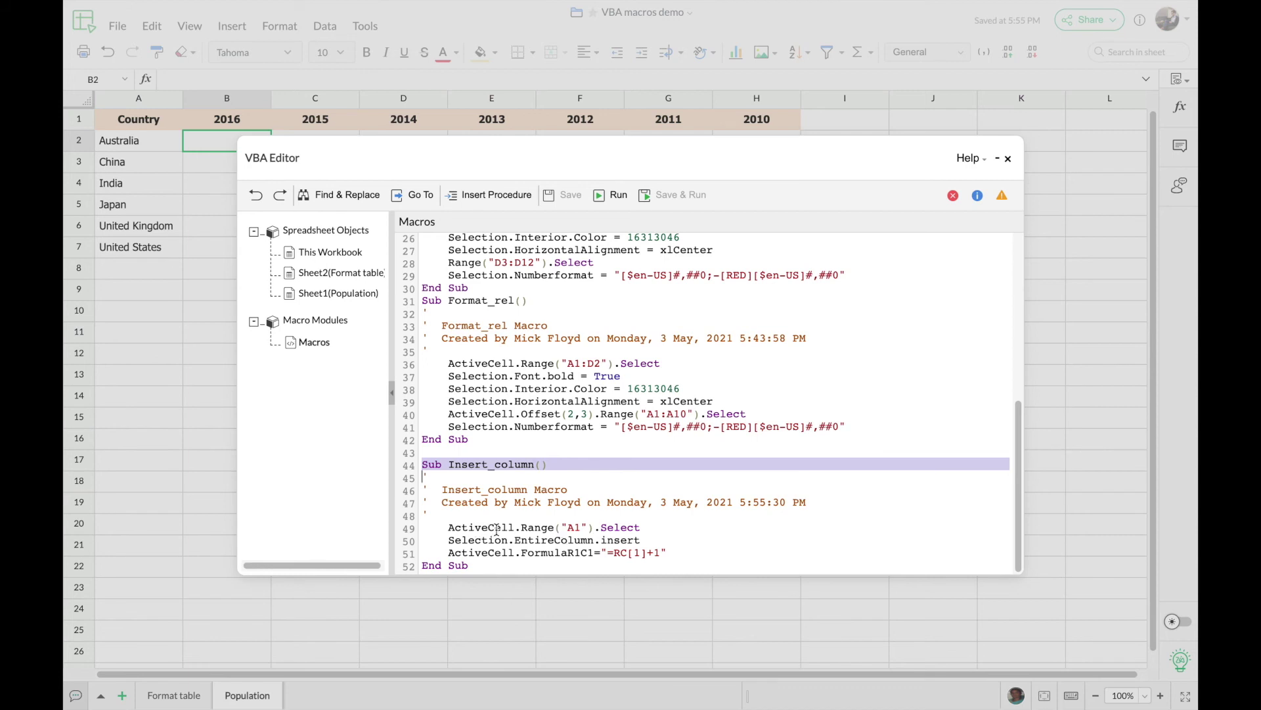
left_click(542, 527)
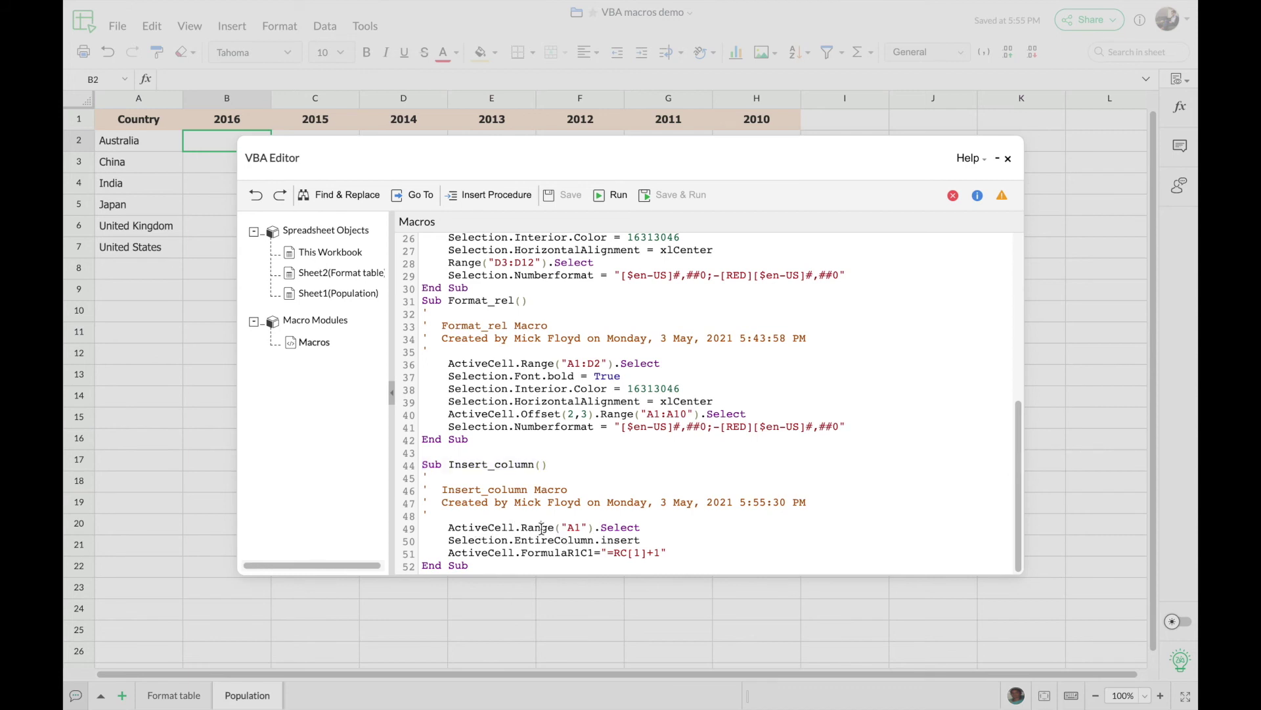
left_click(628, 540)
type("1")
left_click(601, 554)
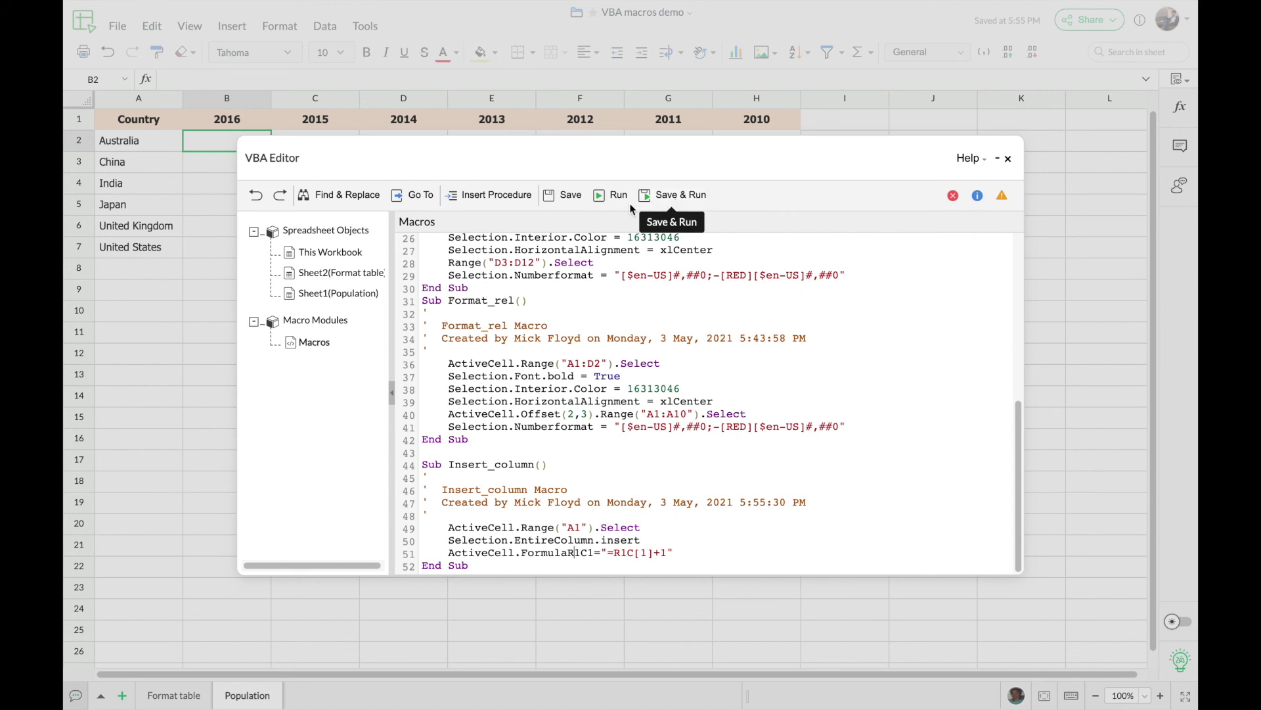
left_click(569, 196)
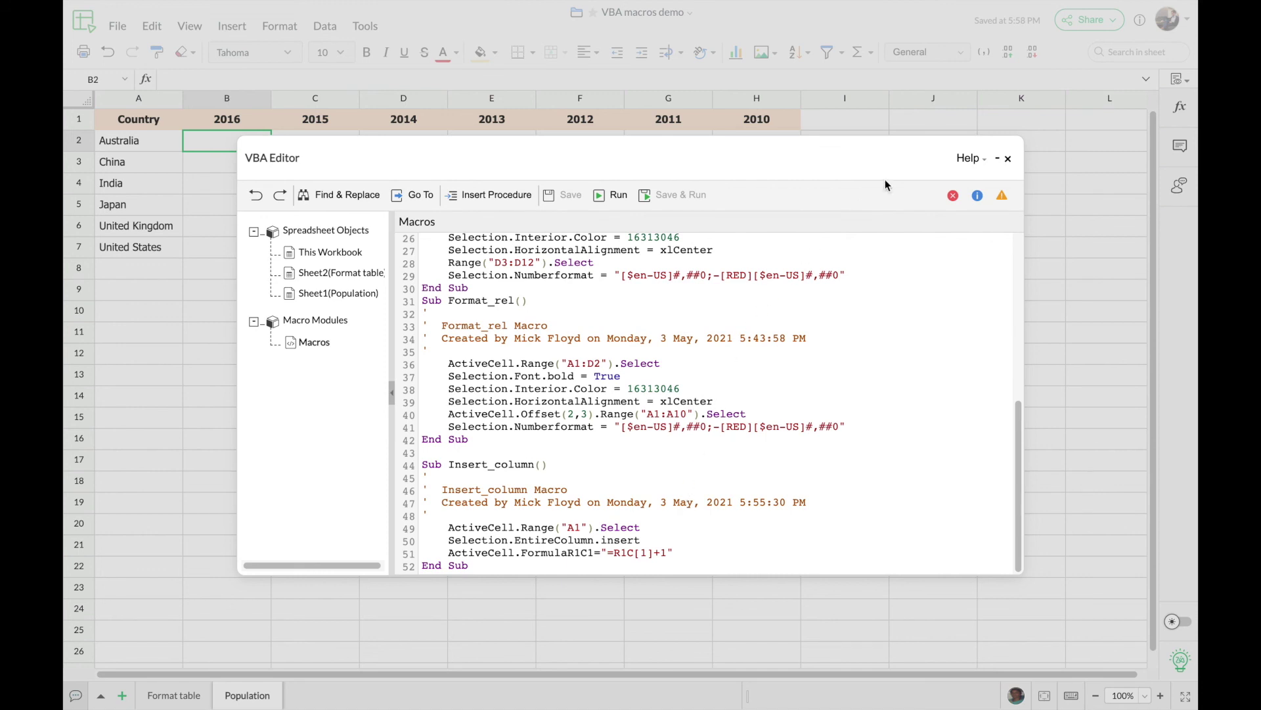
left_click(1008, 160)
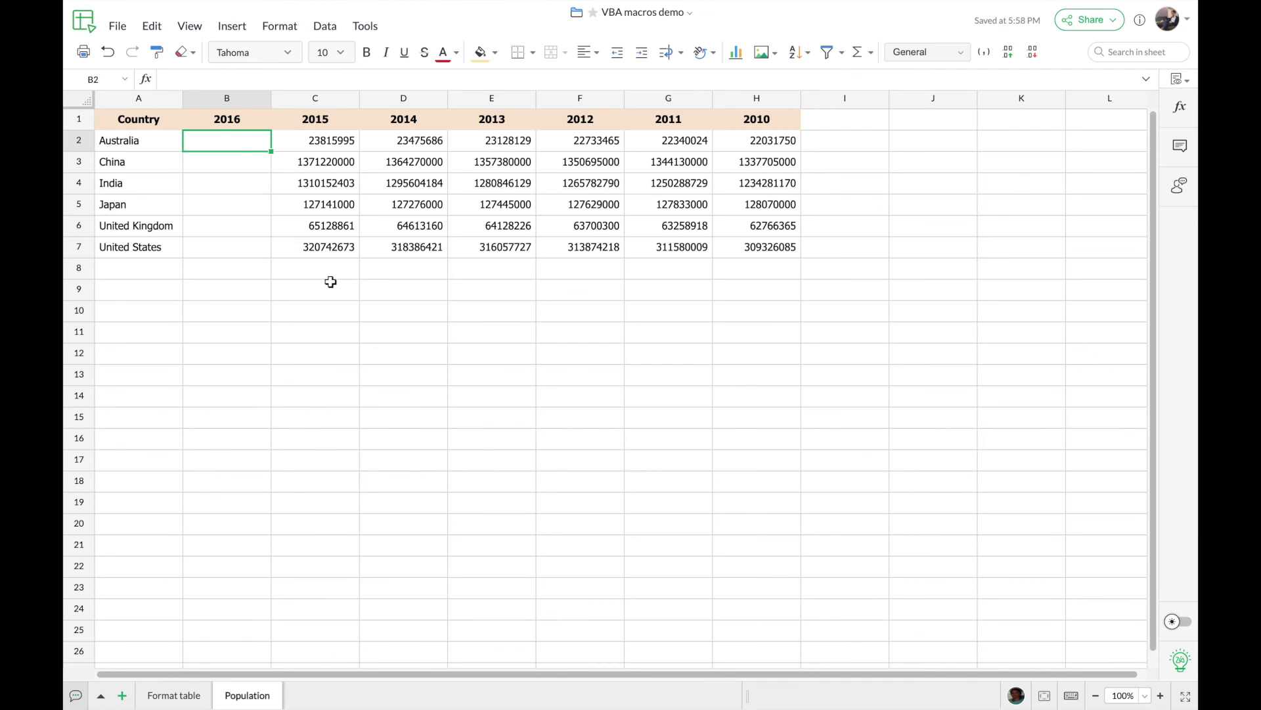
Insert a button labelled Insert_col below the population table and enlarge it to about two columns wide
key("Up")
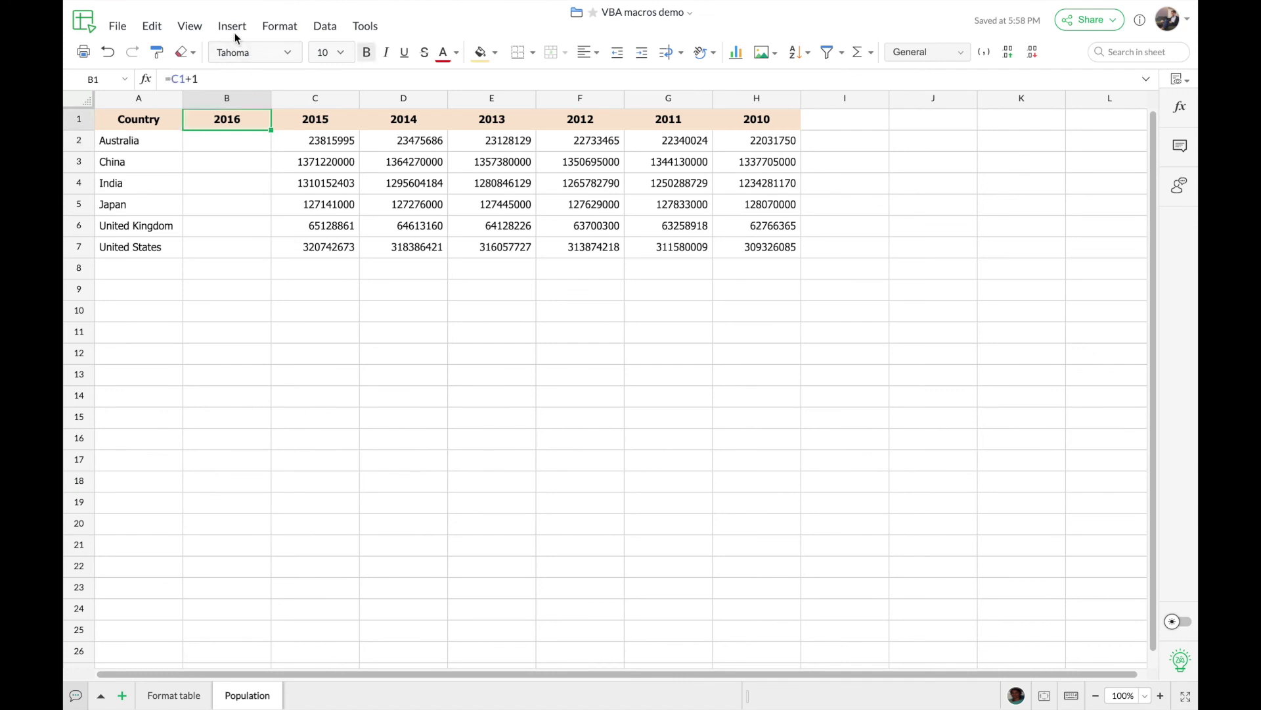
left_click(234, 26)
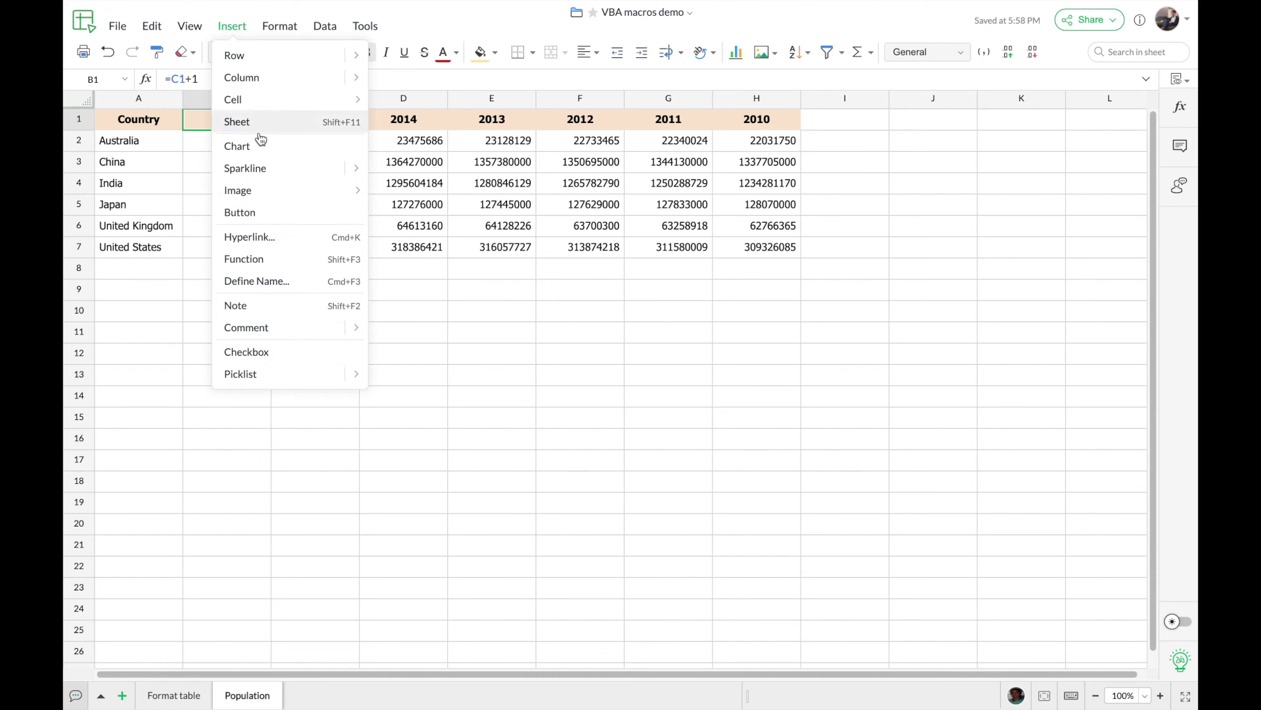
left_click(288, 210)
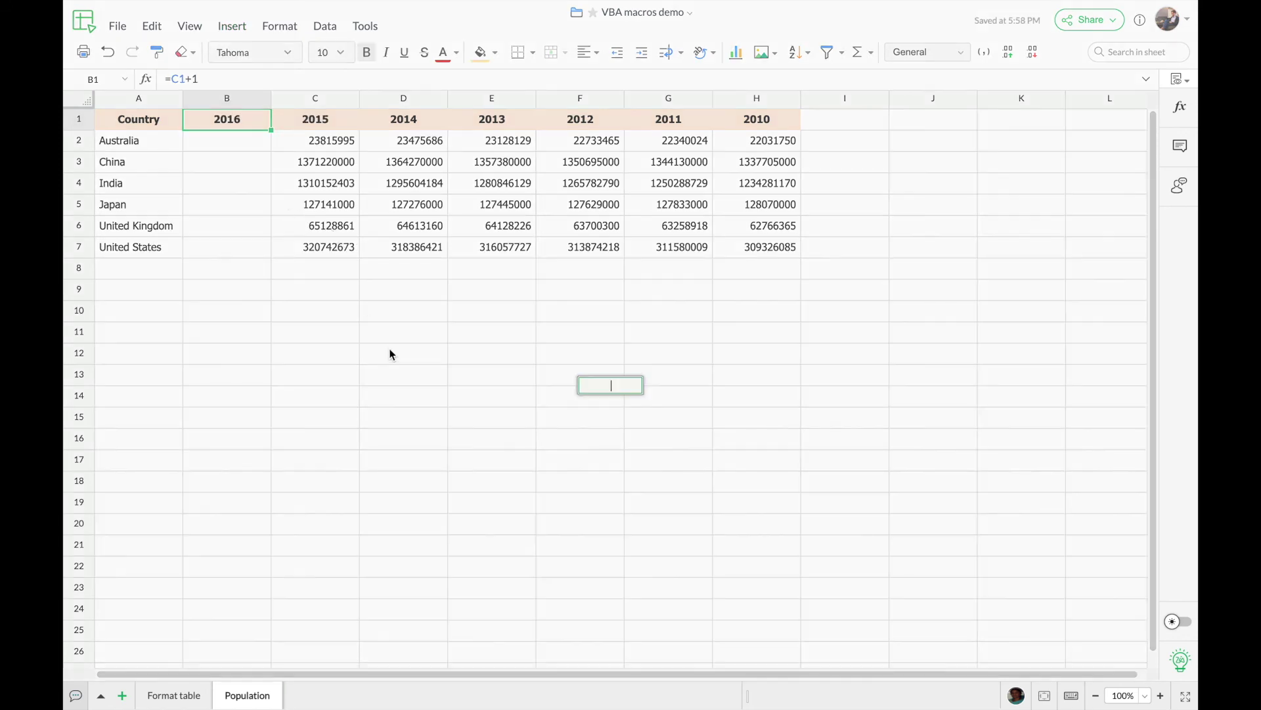
type("Insert_cell")
left_click_drag(643, 395, 766, 431)
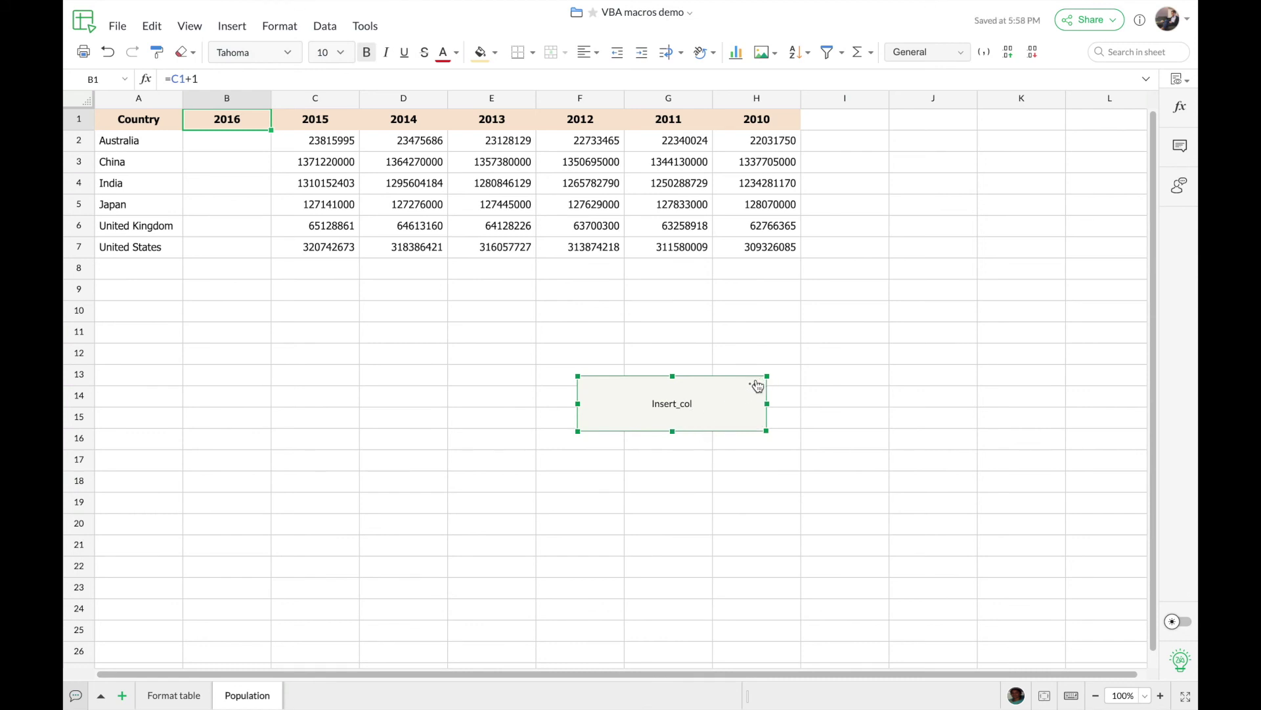
Assign the Insert_column macro to the Insert_col button
right_click(757, 385)
left_click(816, 403)
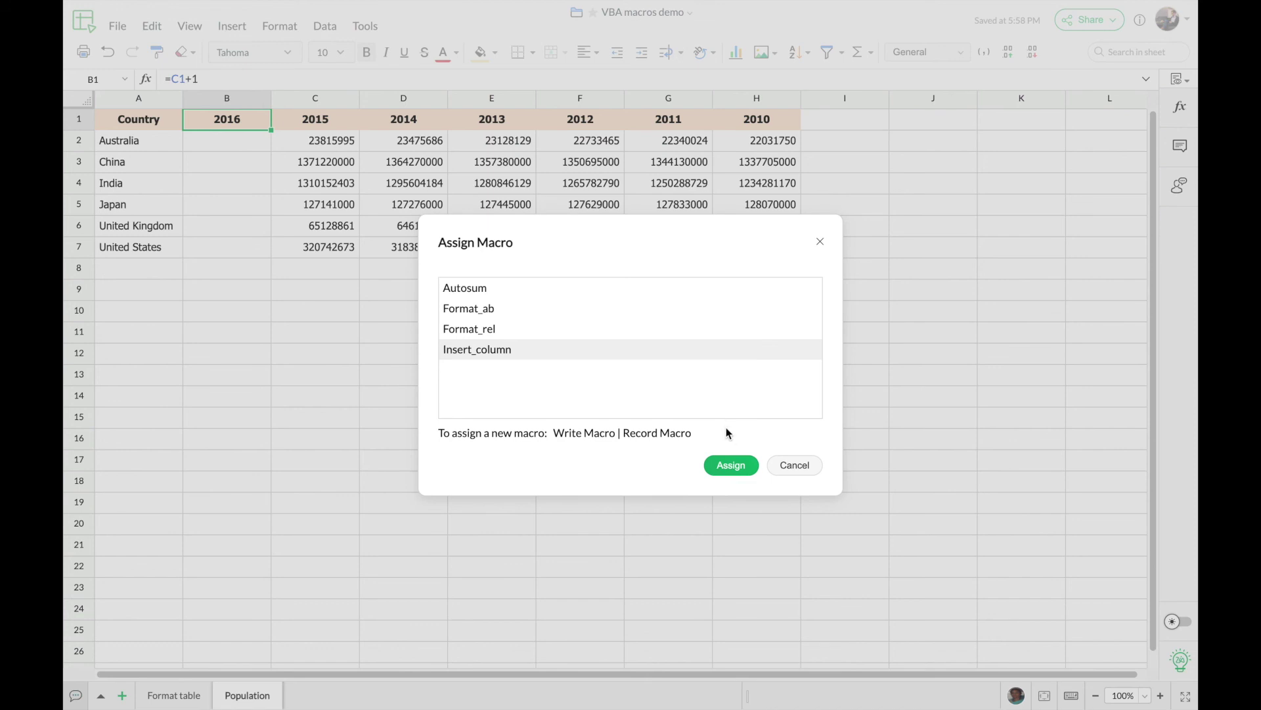
left_click(731, 465)
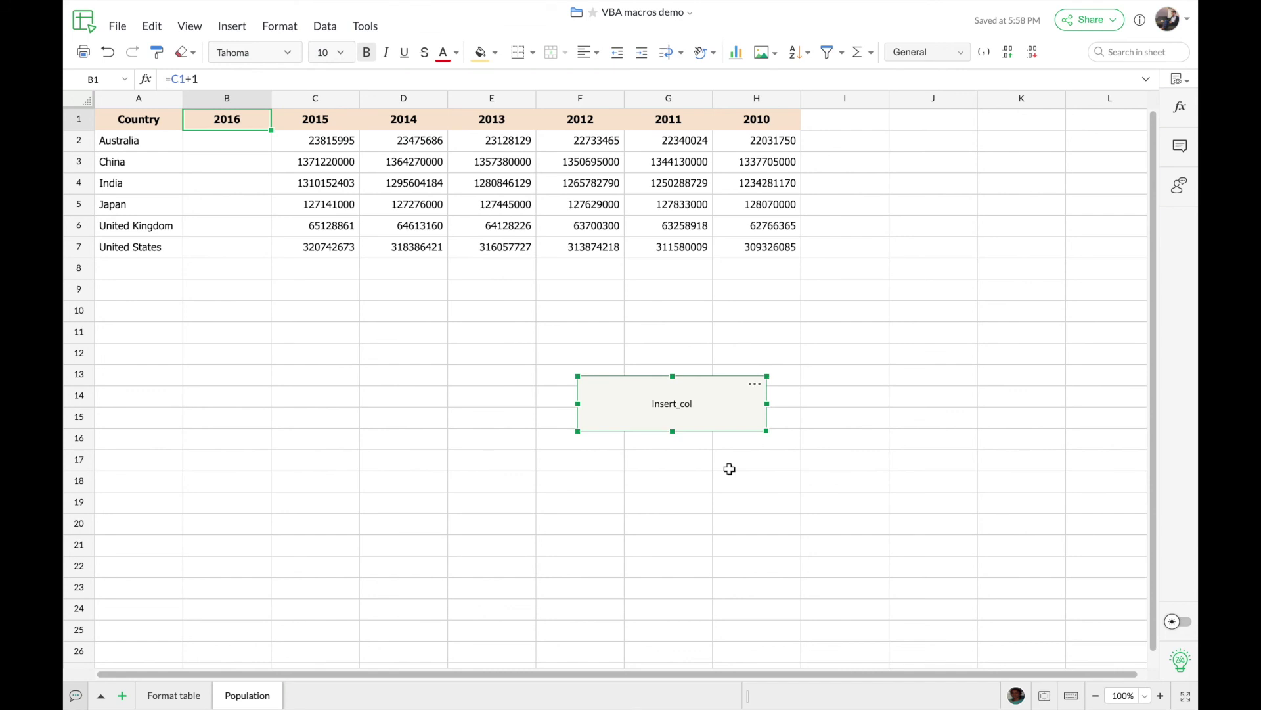
Run the Insert_col button three times with B1 selected to add the 2017, 2018 and 2019 columns
left_click(252, 121)
left_click(678, 409)
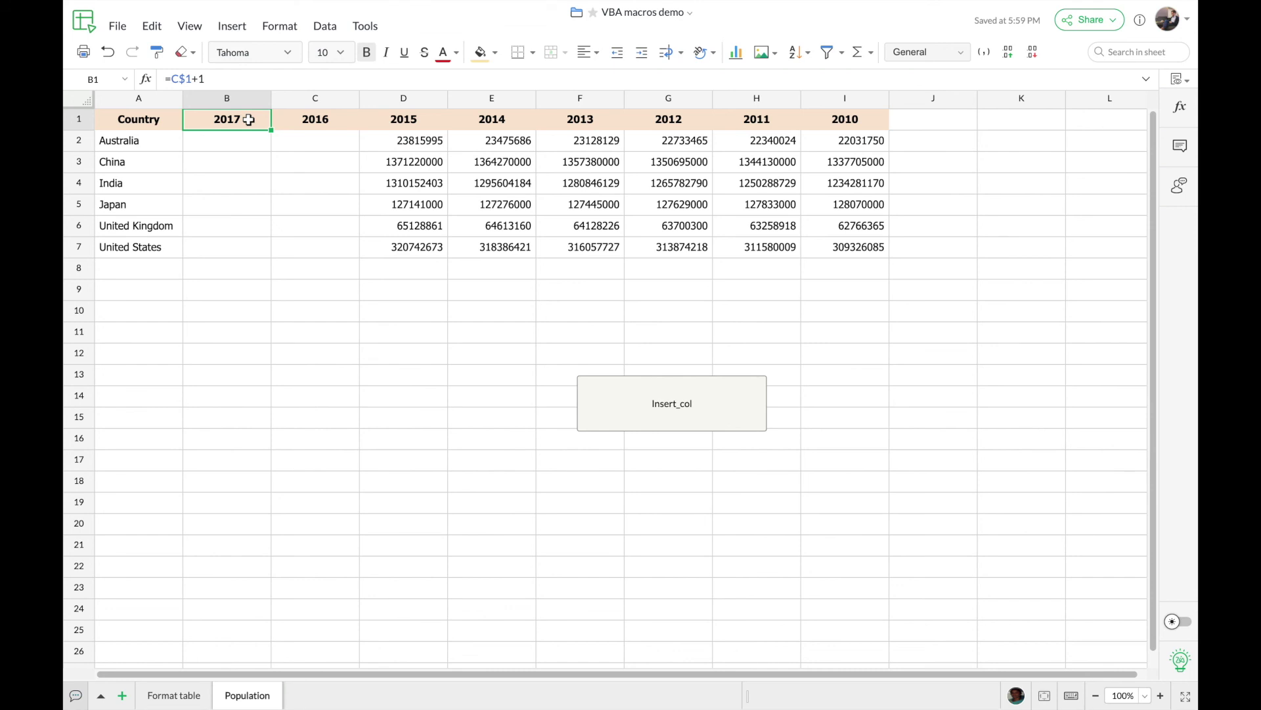
left_click(636, 404)
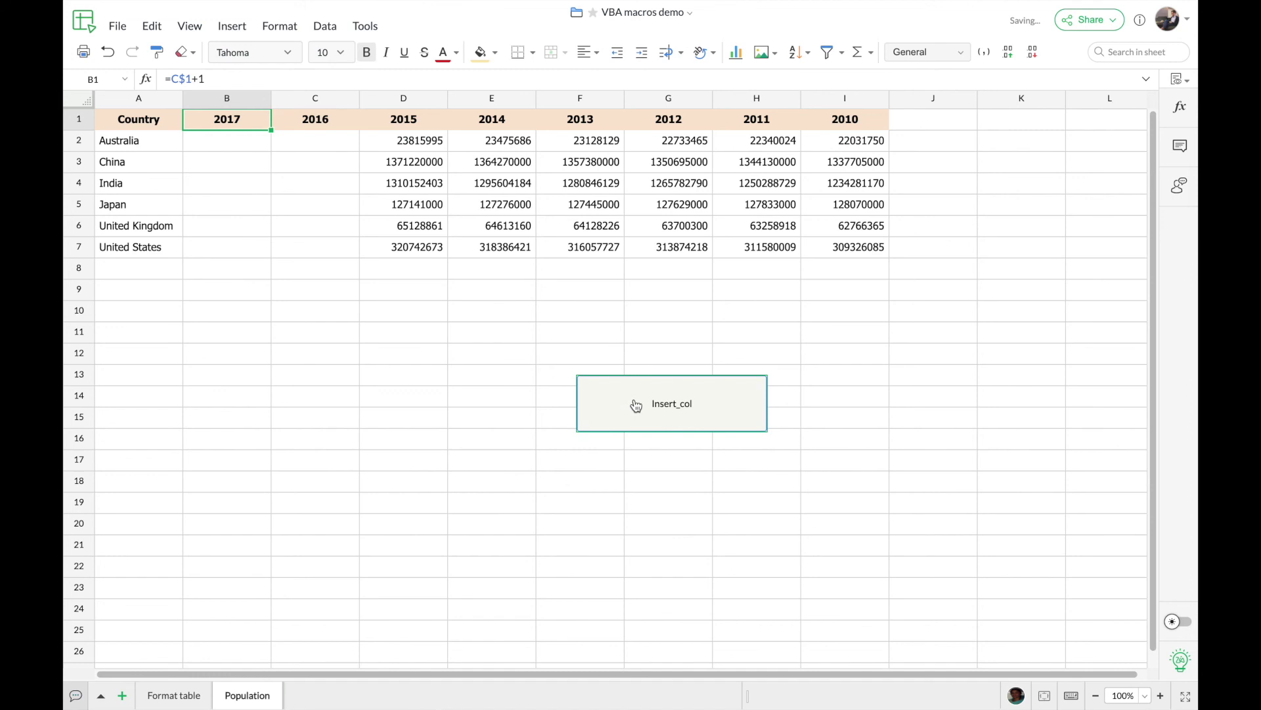
left_click(636, 404)
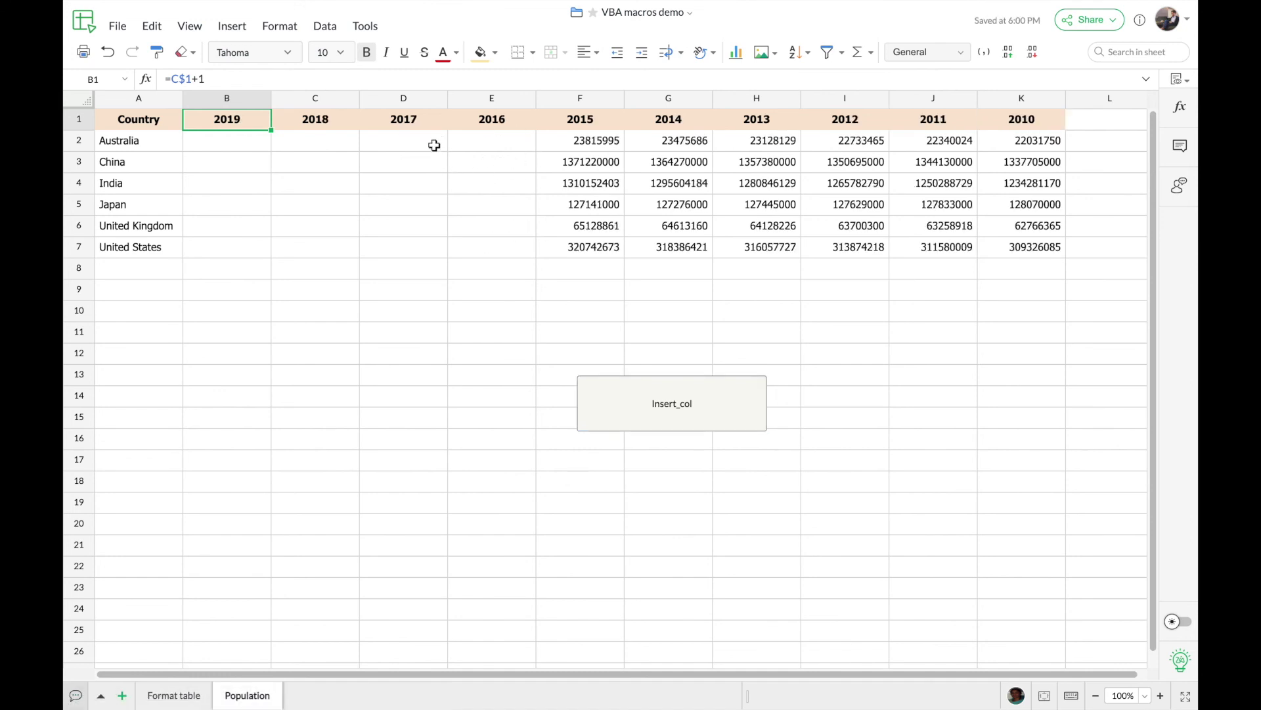